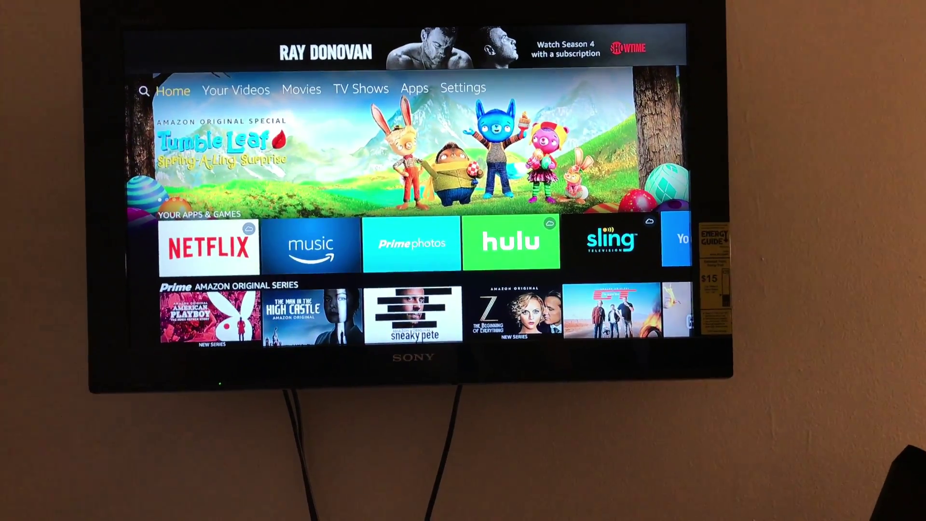
Step: Browse the Fire TV device, developer options and applications settings
key(Right)
key(Right)
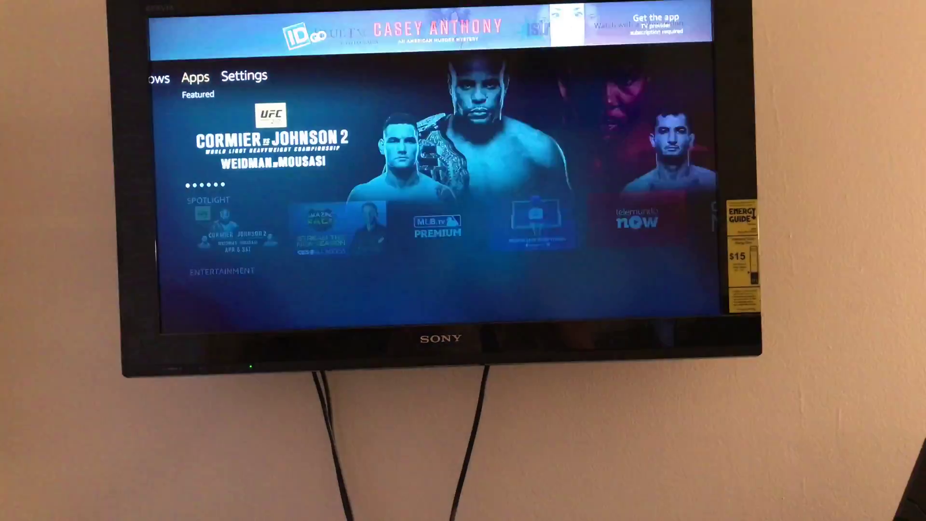
key(Right)
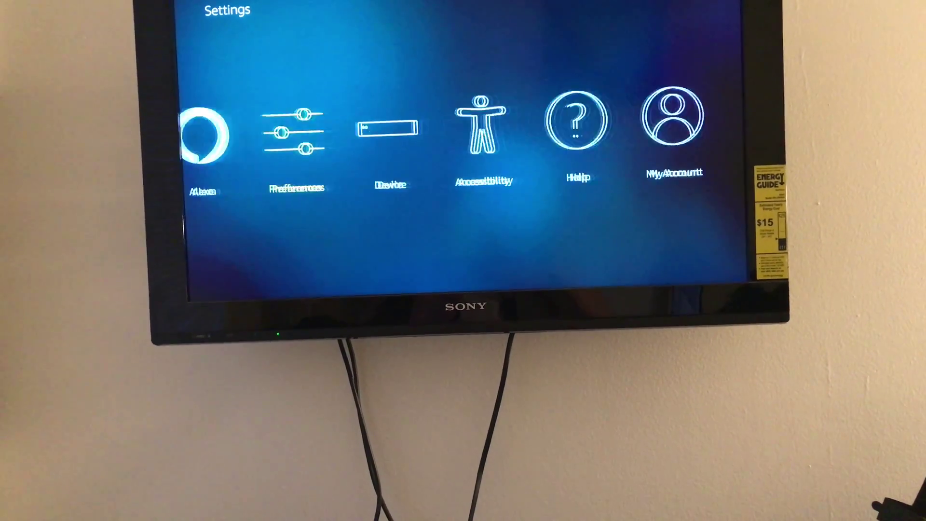
key(Return)
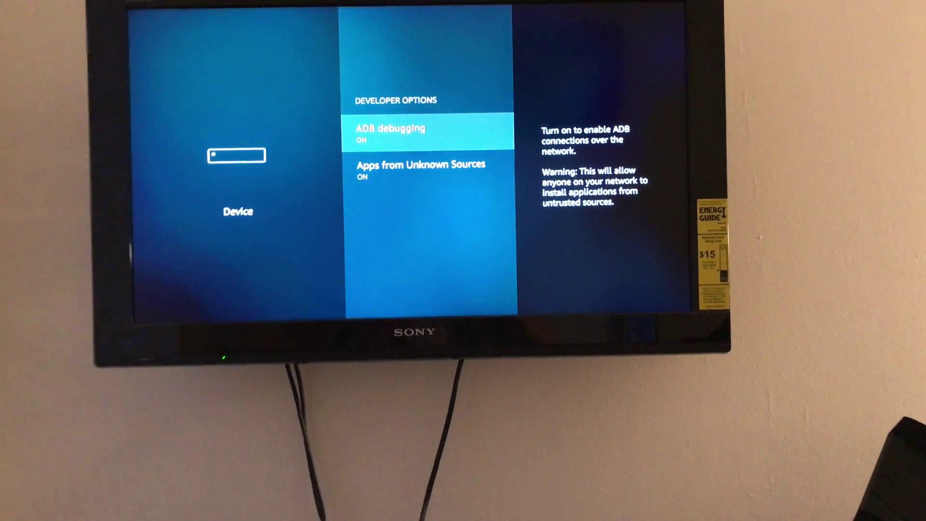
key(Escape)
key(Escape)
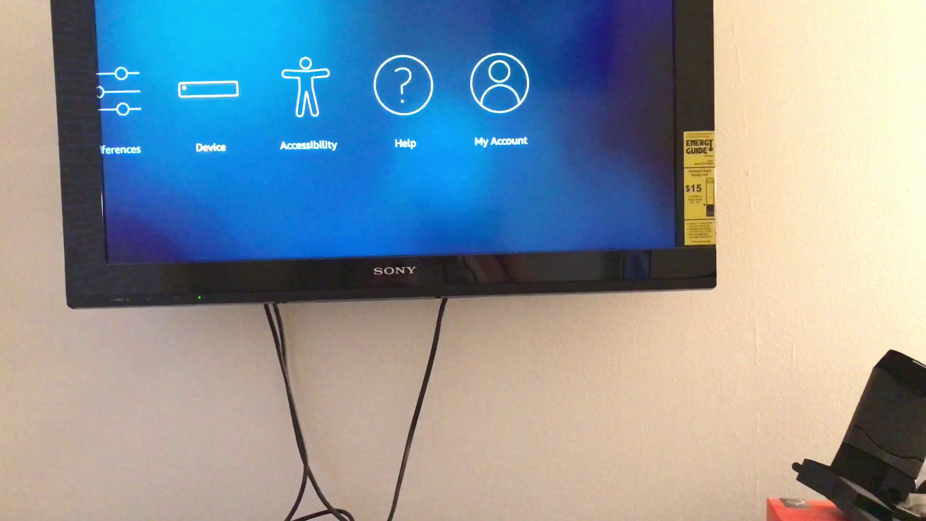
key(Left)
key(Left)
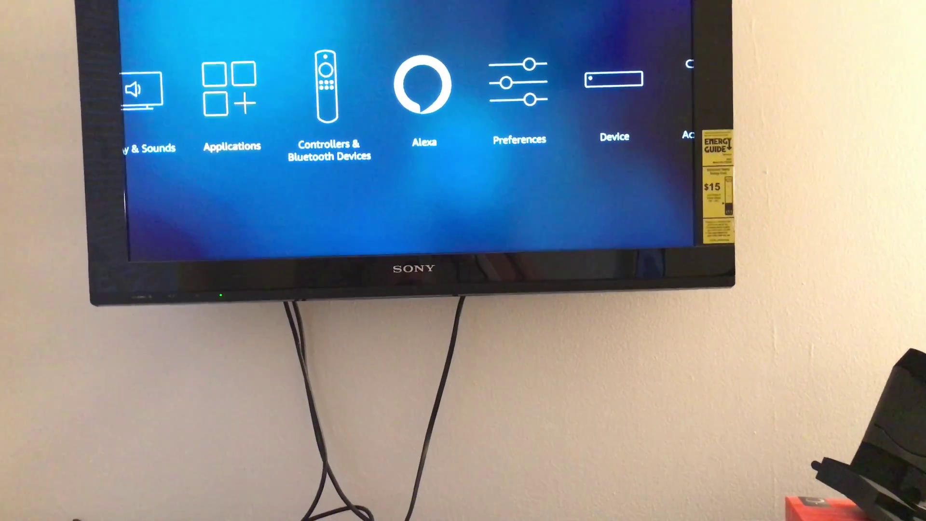
key(Return)
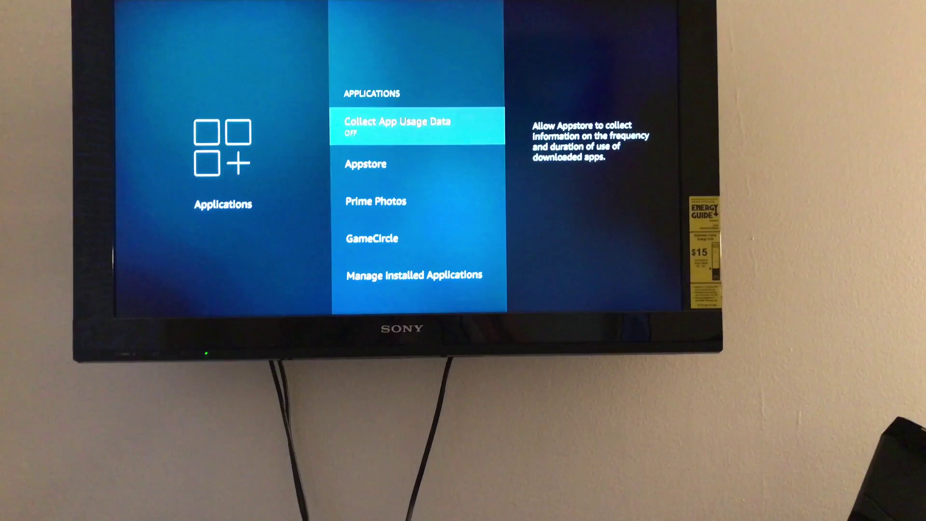
key(Escape)
key(Left)
key(Left)
key(Left)
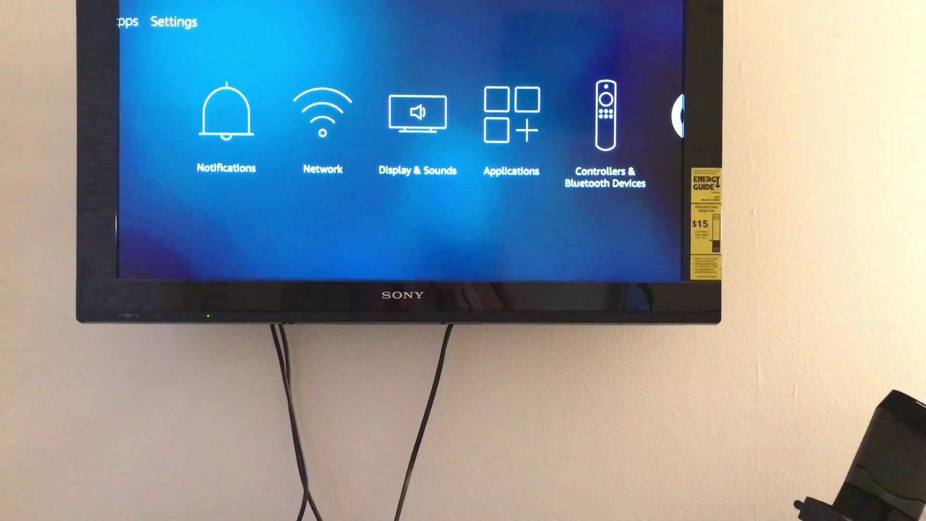
Step: Search the Appstore for 'Es Explore' and download ES File Explorer File Manager
key(Home)
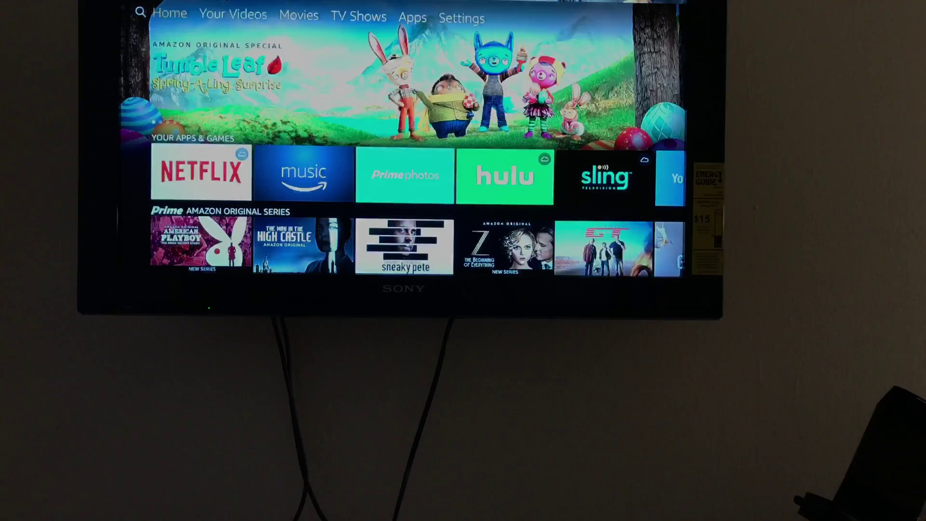
key(Left)
key(Return)
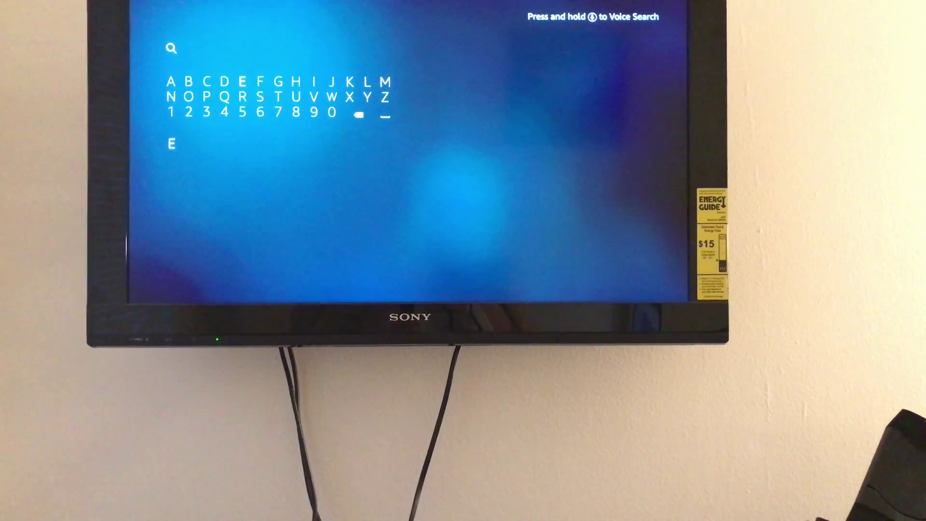
text(s)
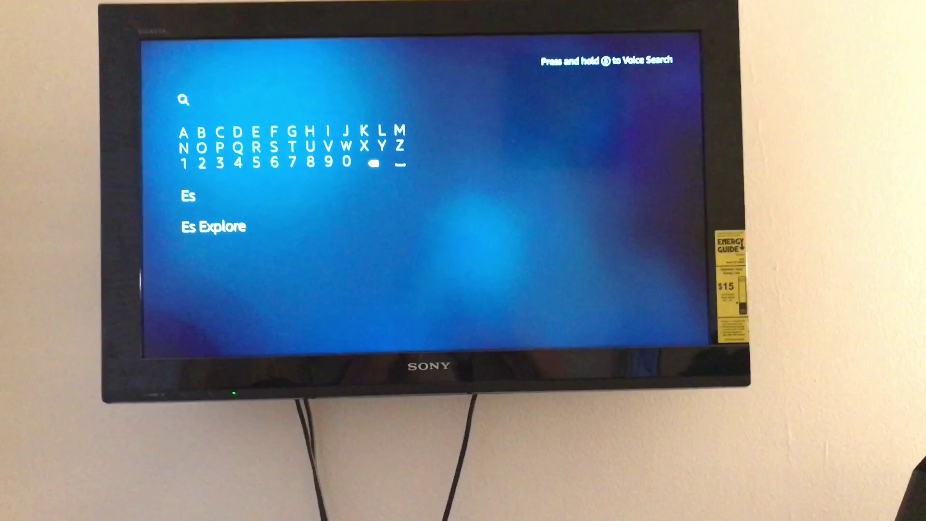
key(Return)
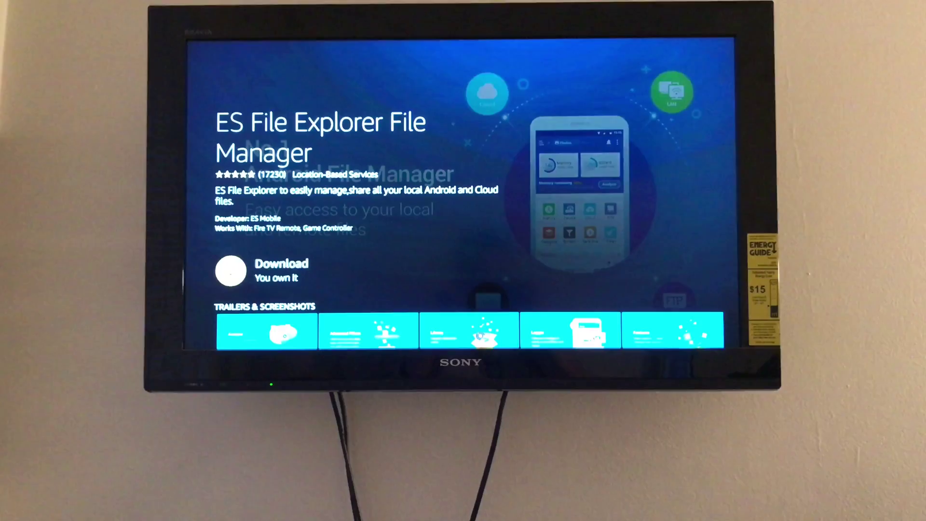
key(Down)
key(Up)
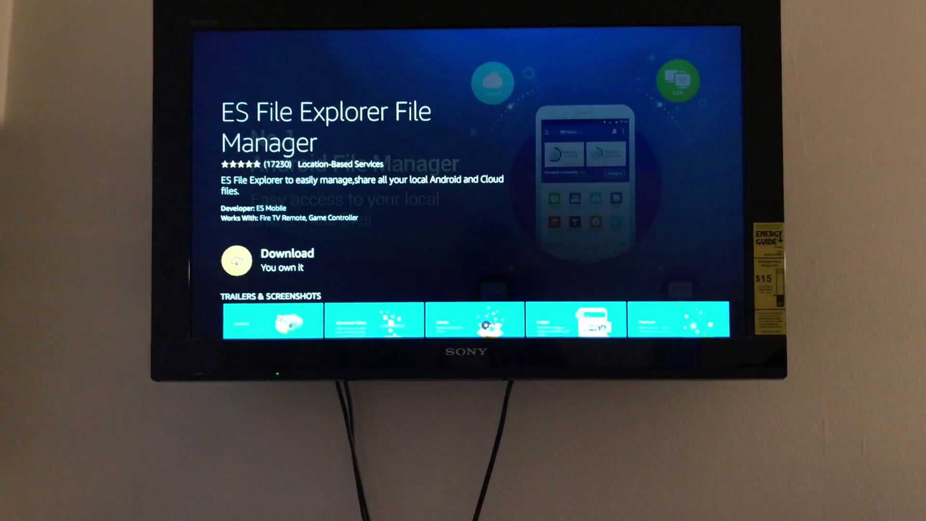
key(Return)
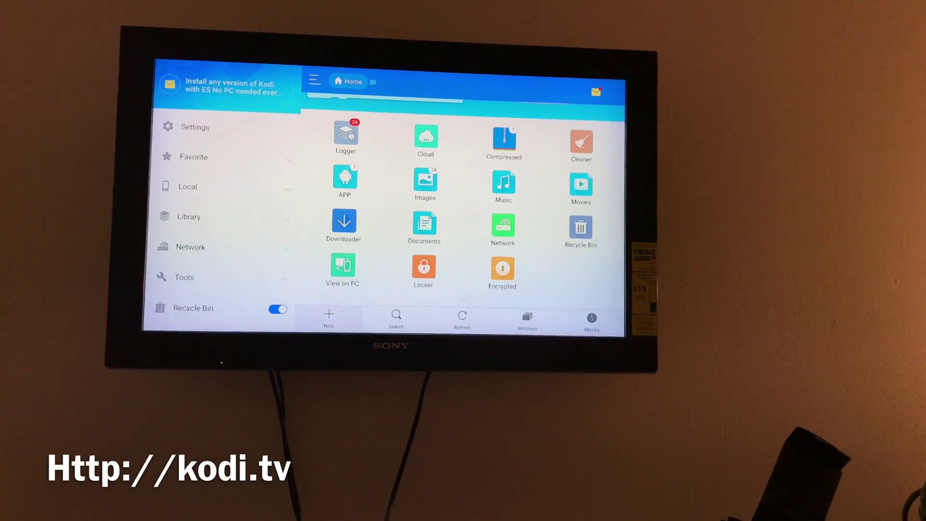
key(Return)
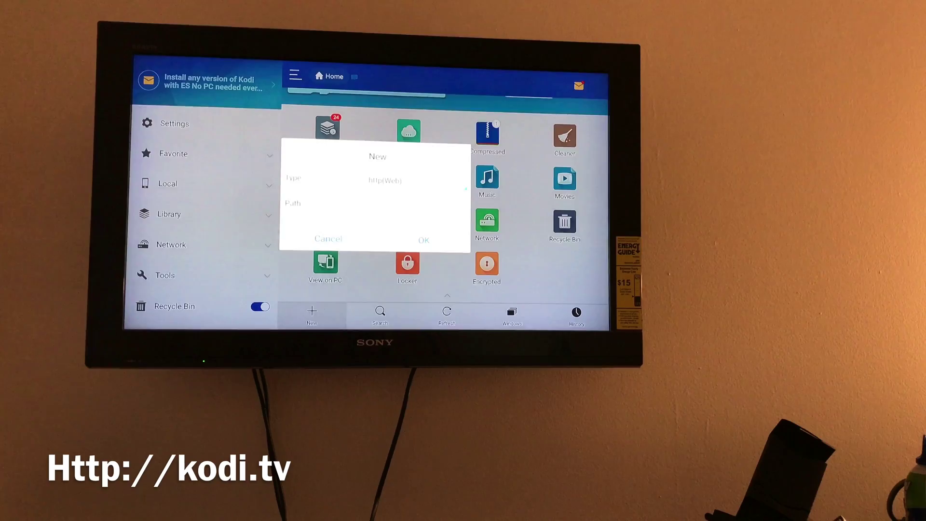
key(Return)
text(http)
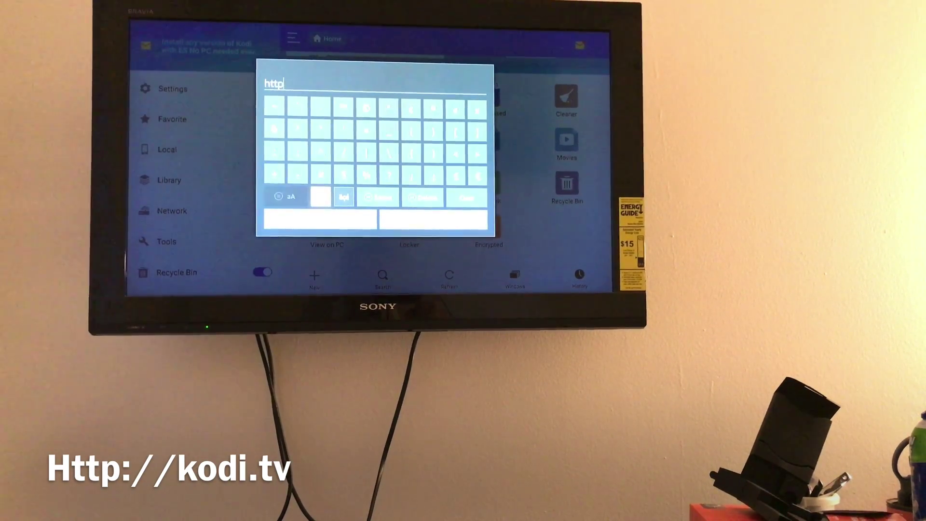
text(://k)
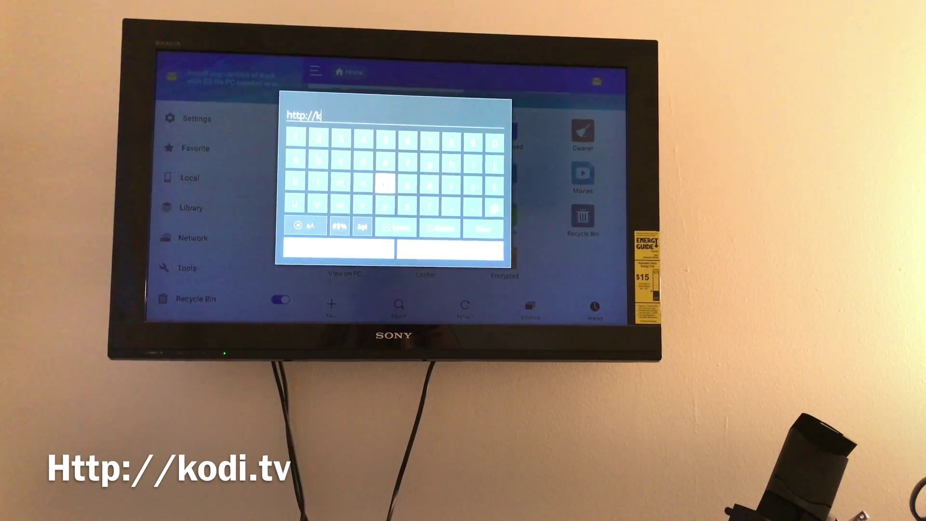
text(odi.tv)
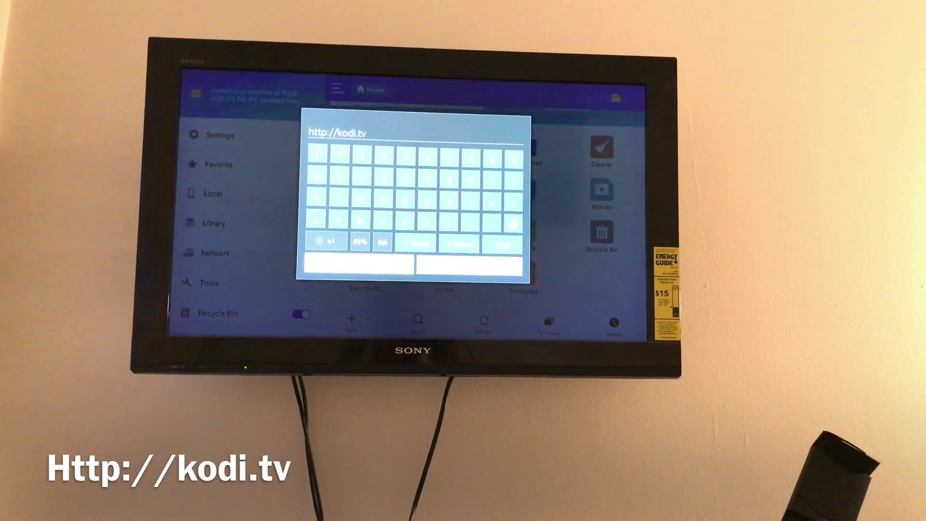
key(Return)
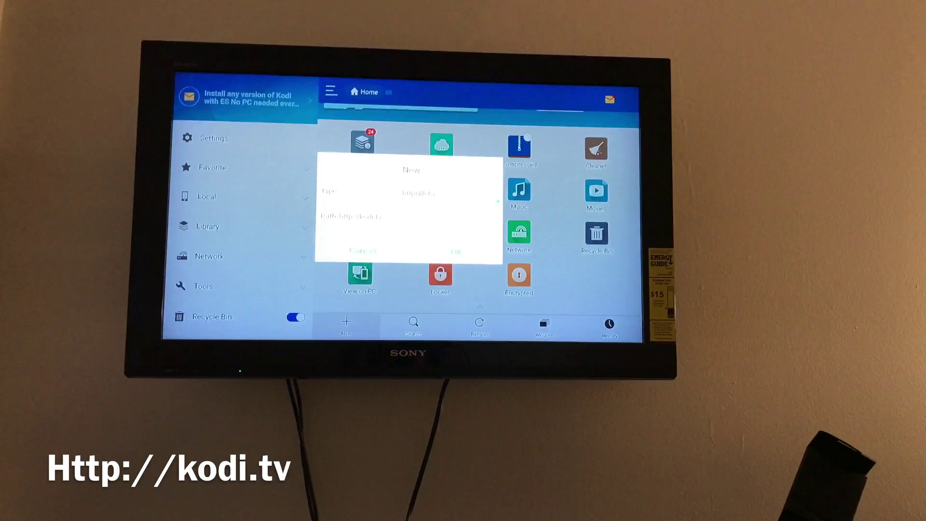
key(Return)
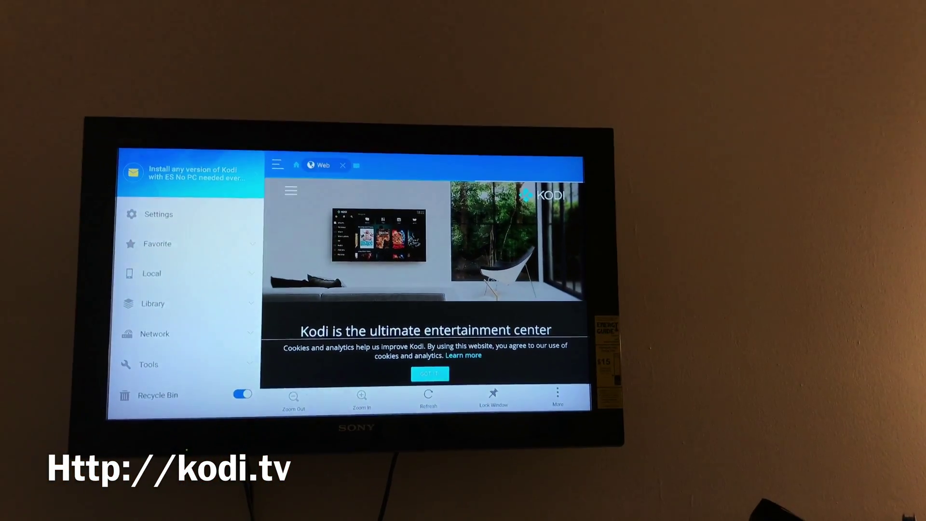
scroll(420, 282, down, 3)
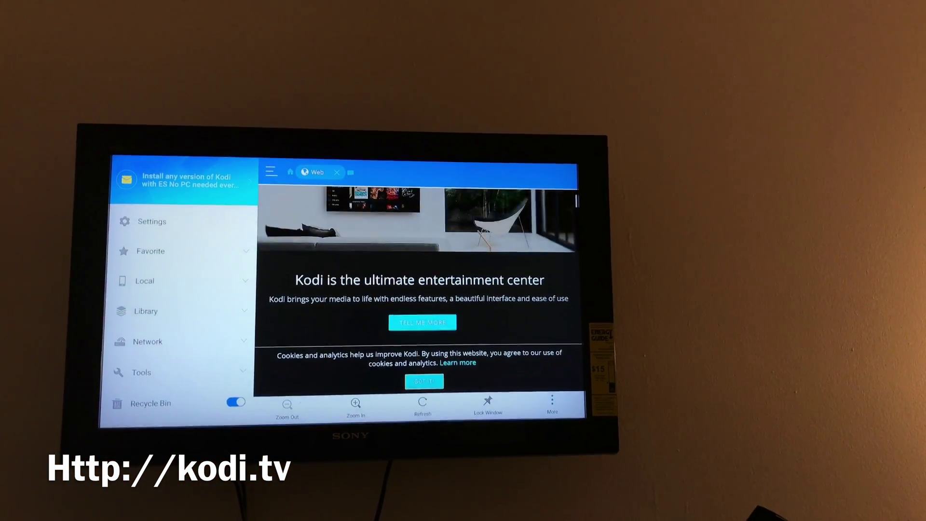
scroll(435, 275, down, 5)
scroll(434, 275, down, 3)
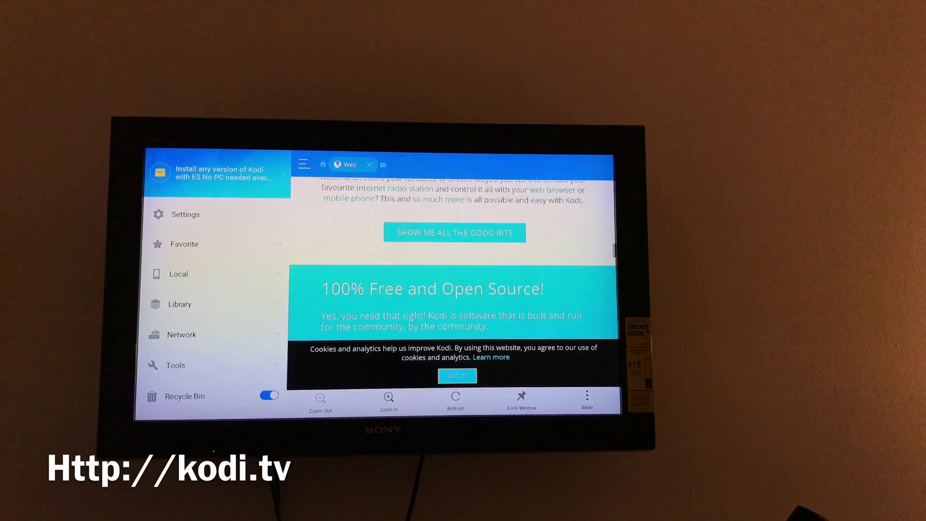
scroll(454, 275, down, 3)
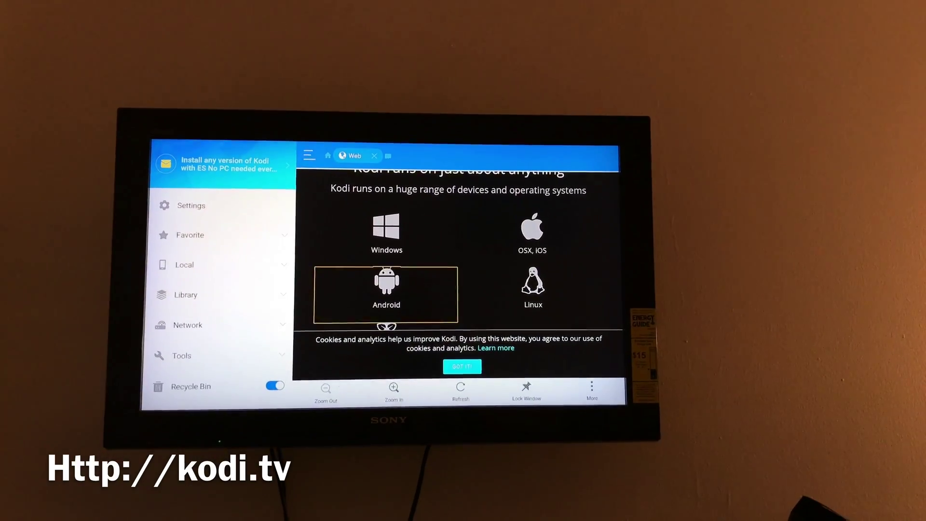
Step: Go to Kodi's Android downloads and follow 'here' to the android/ folder
key(Return)
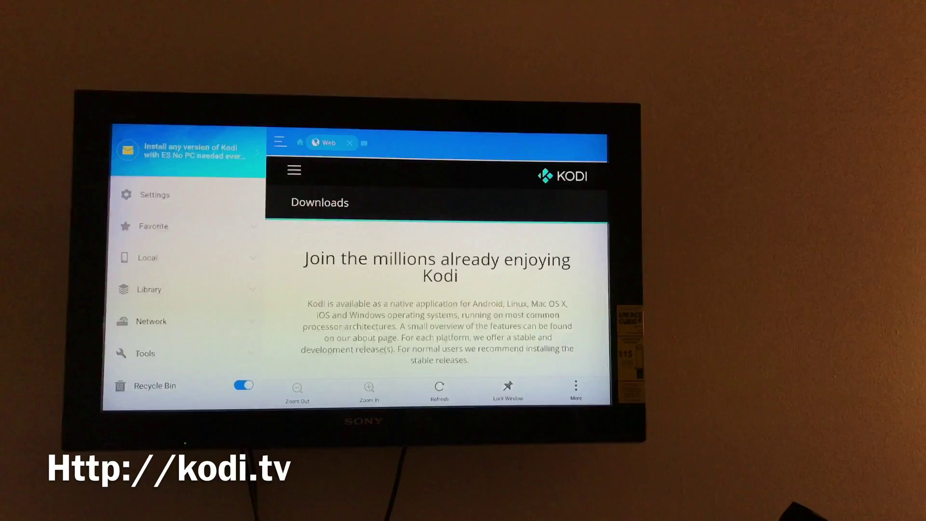
scroll(460, 275, down, 3)
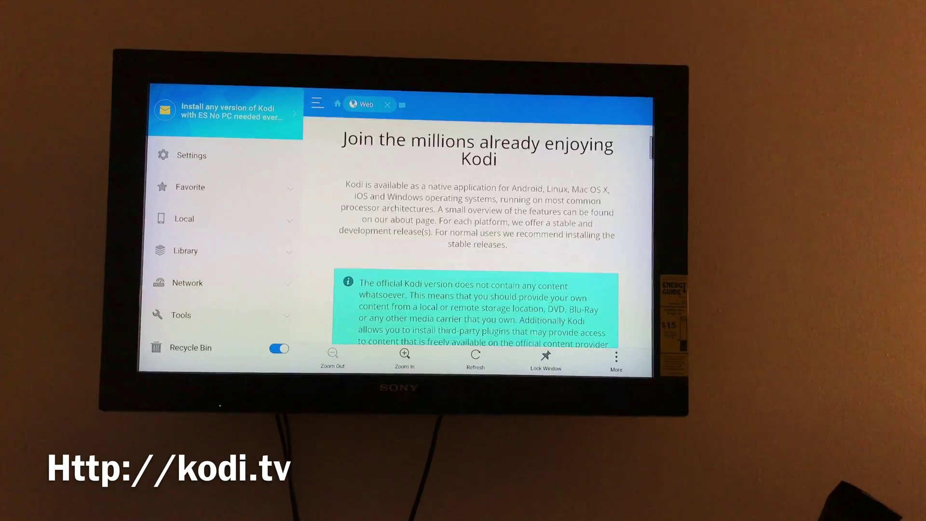
scroll(476, 276, down, 3)
scroll(475, 276, down, 3)
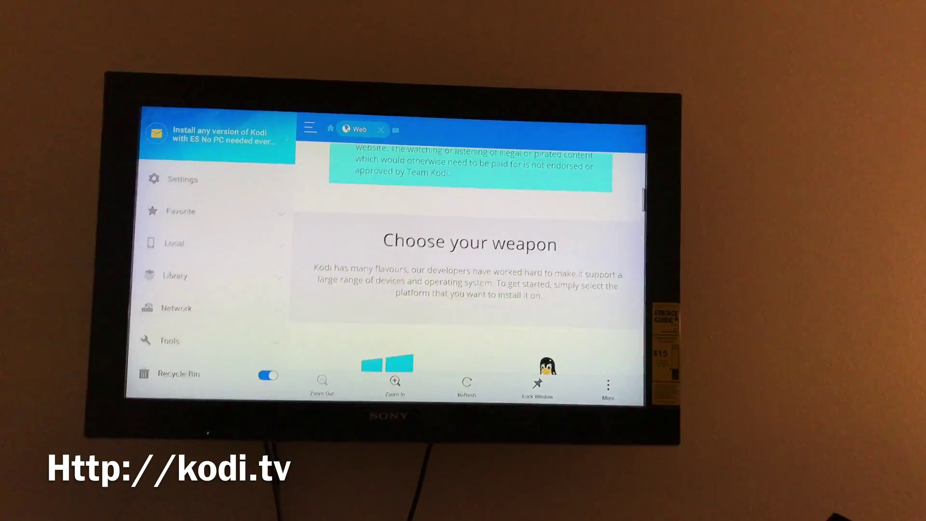
scroll(441, 303, down, 3)
scroll(405, 304, down, 2)
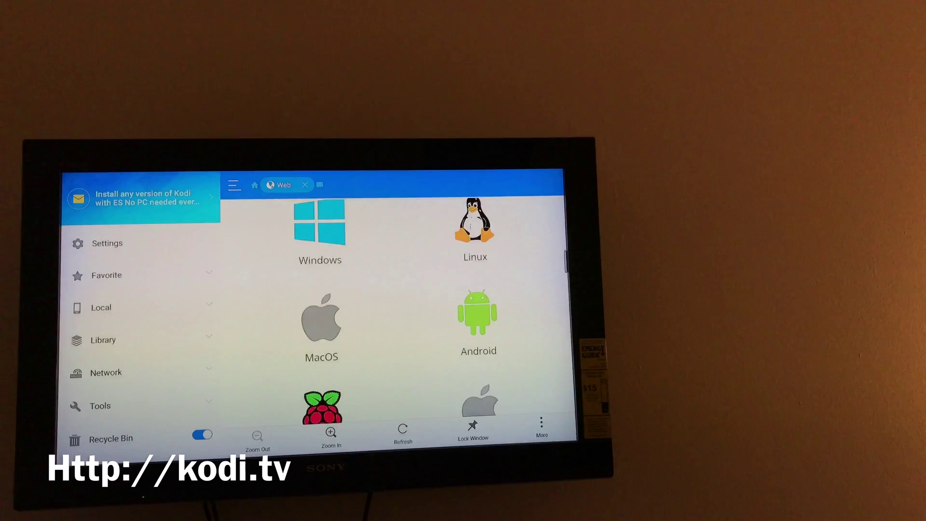
scroll(405, 304, down, 2)
scroll(405, 304, down, 2)
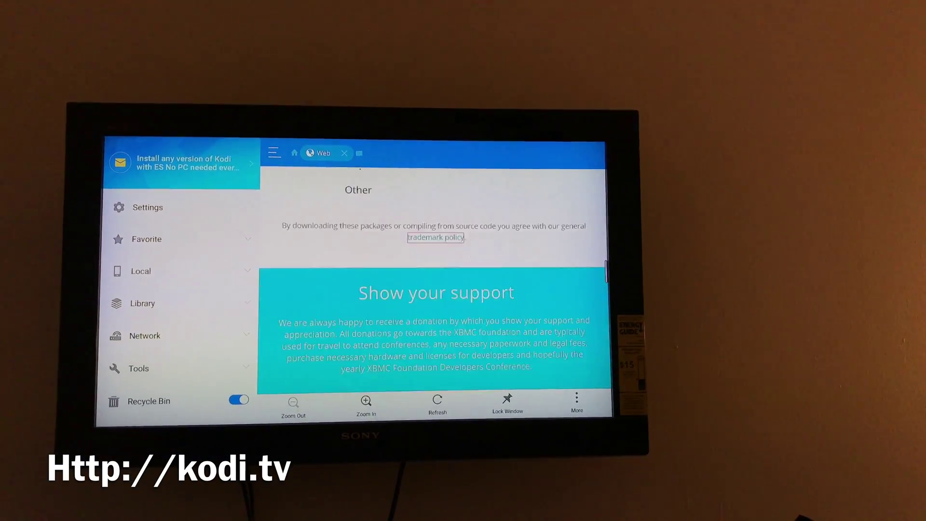
key(Down)
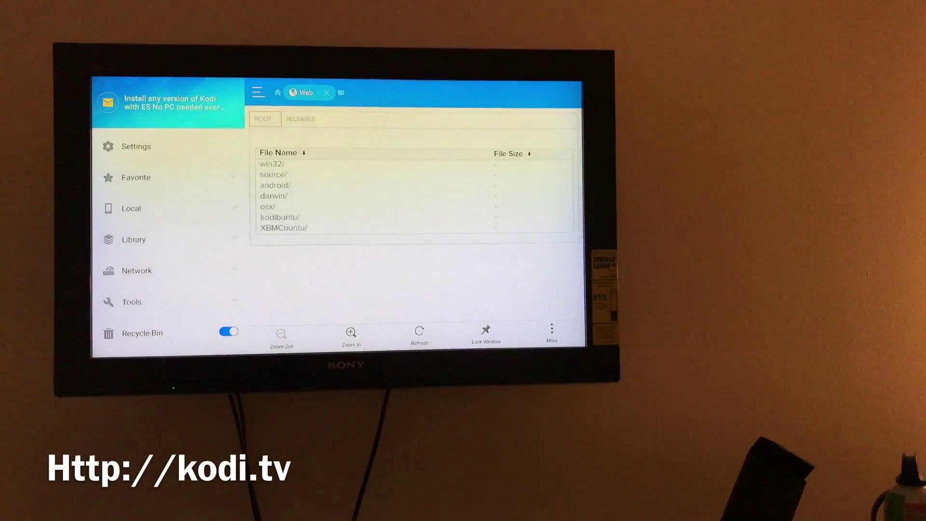
key(Down)
key(Down)
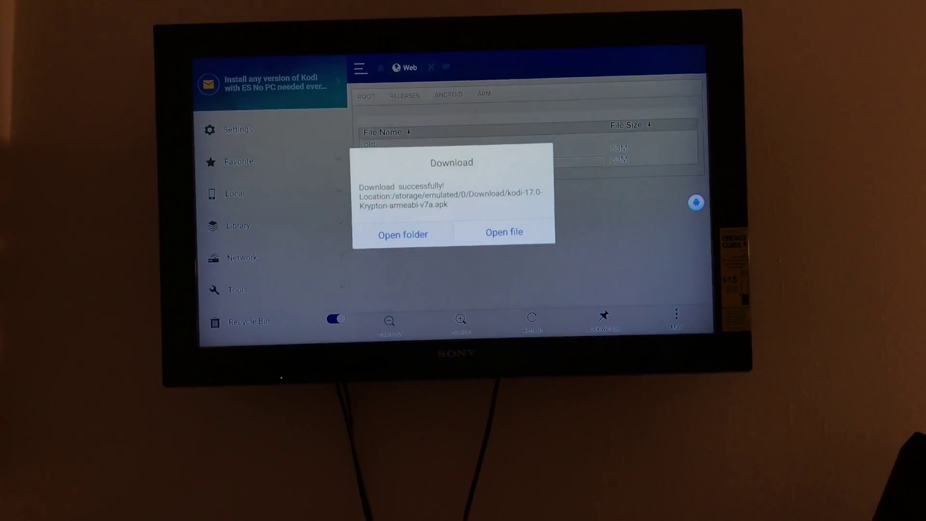
Step: Open the downloaded Kodi 17.0 APK's details and install it
key(Return)
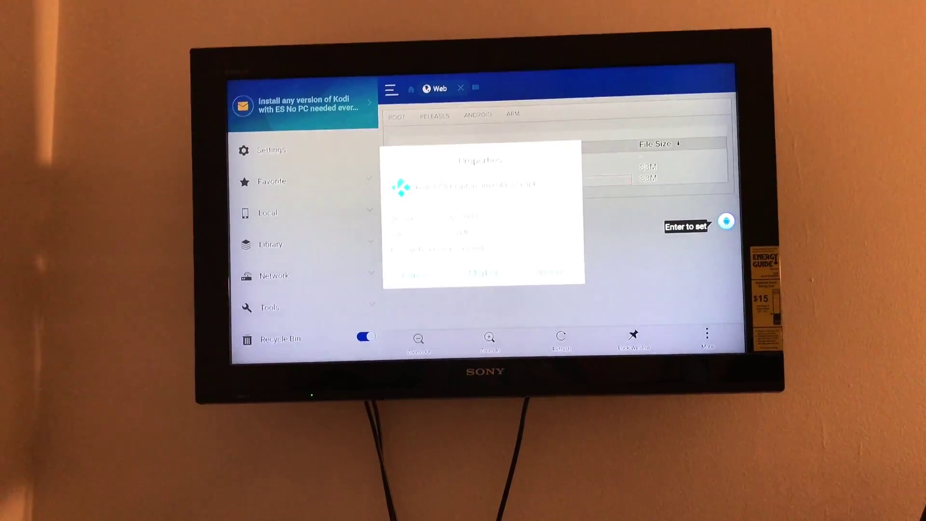
key(Return)
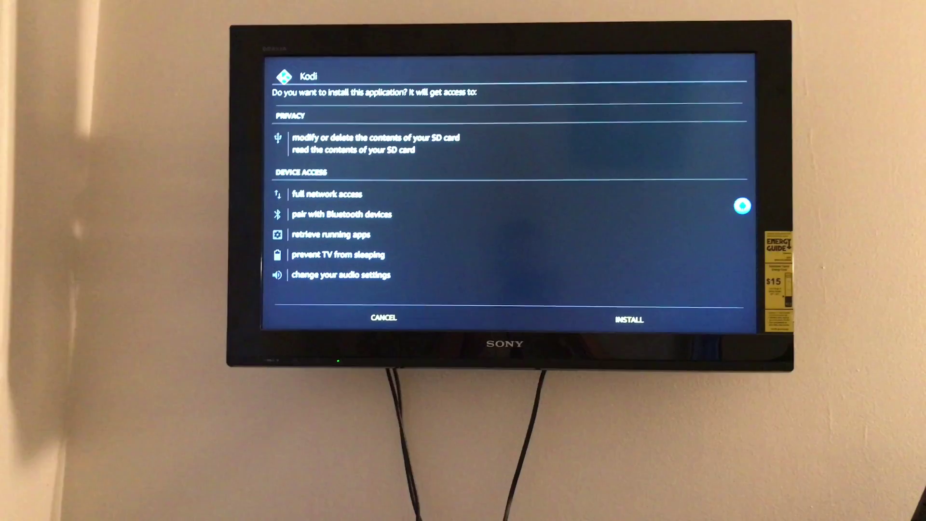
key(Down)
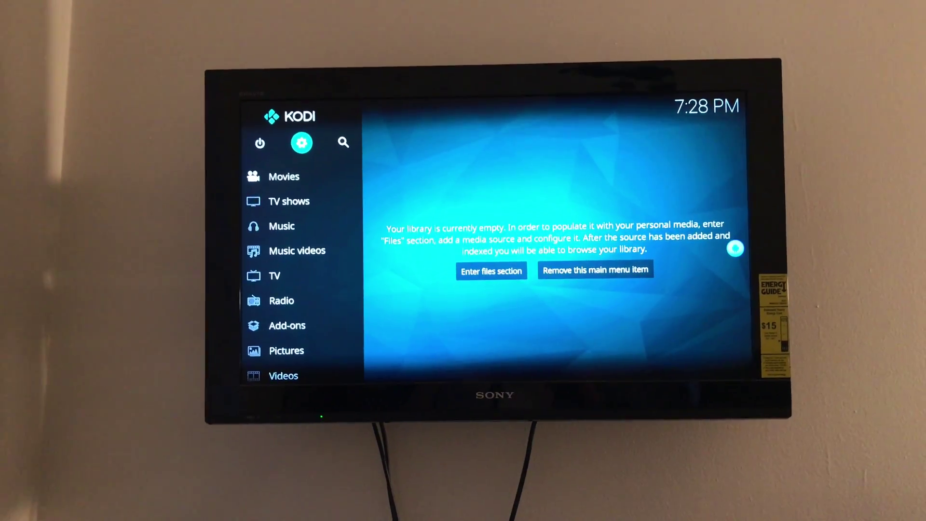
Step: Get Confluence from Interface settings > Skin > Get more... and apply it
key(Return)
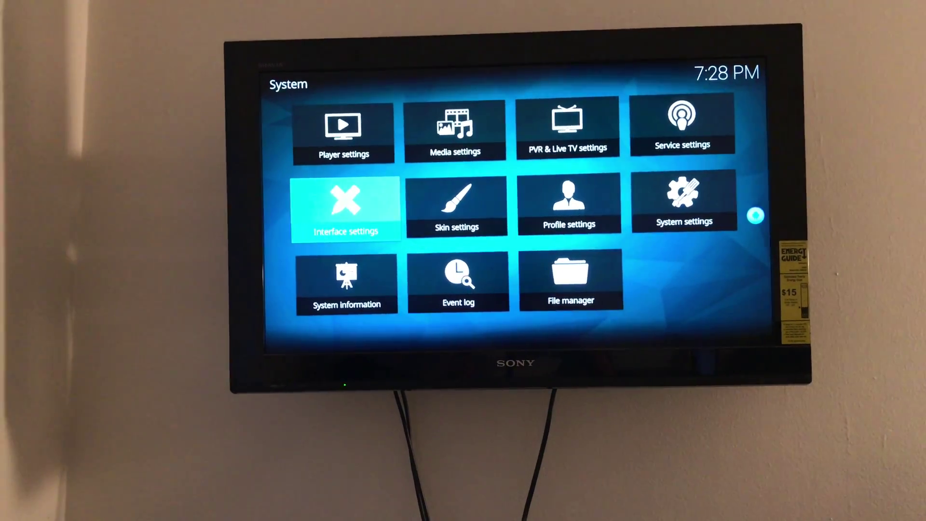
key(Return)
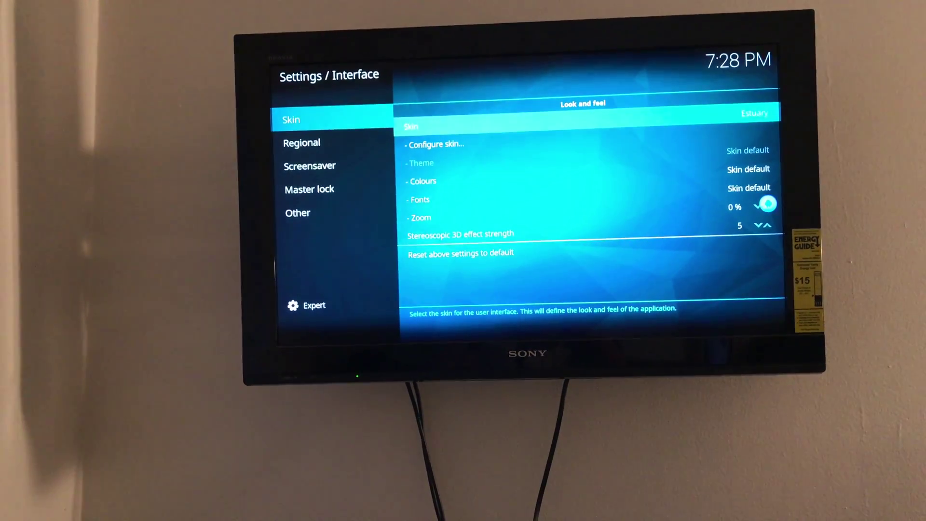
key(Return)
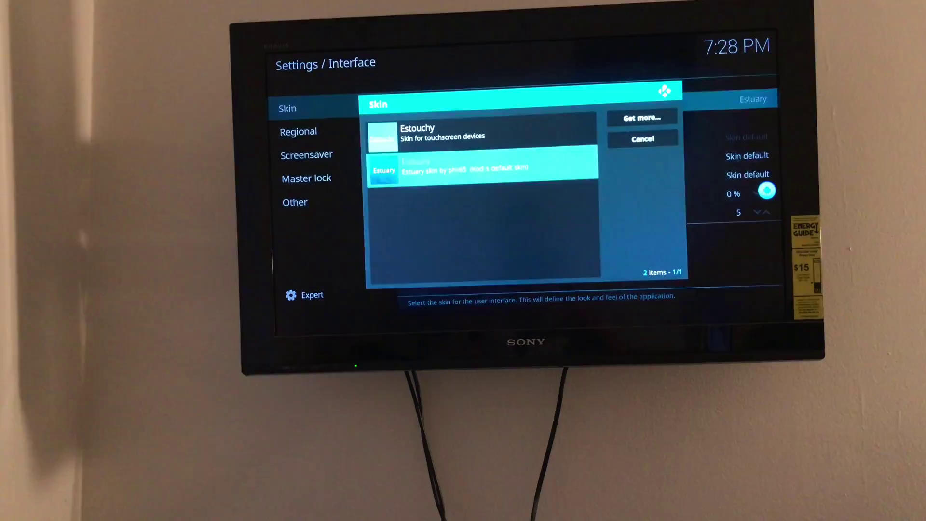
key(Right)
key(Return)
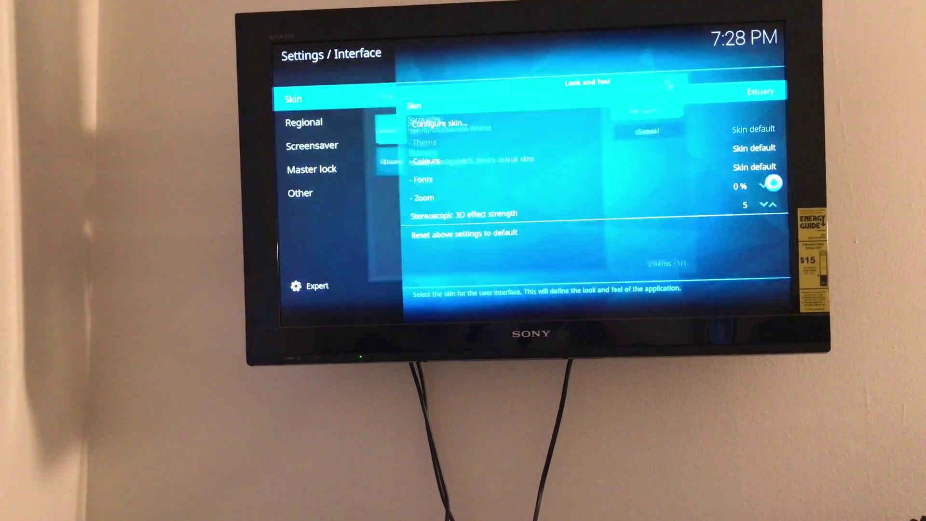
key(Down)
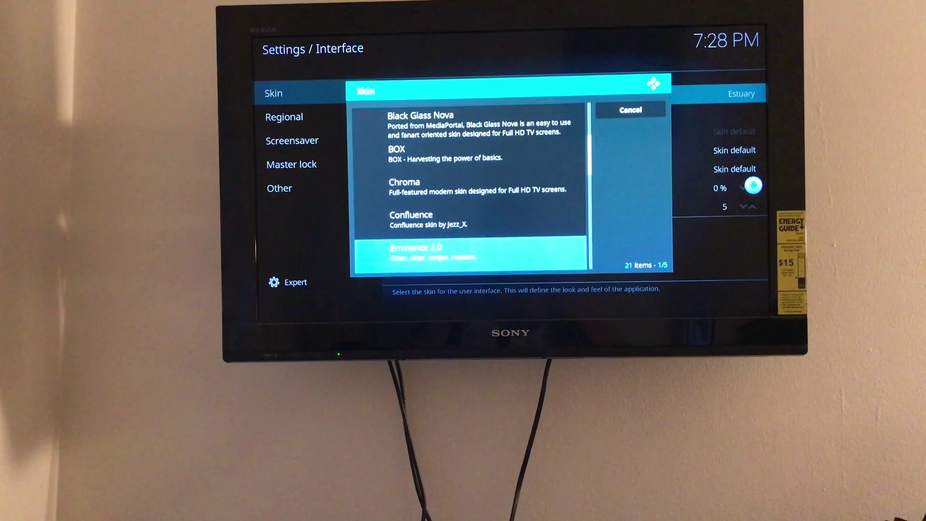
key(Return)
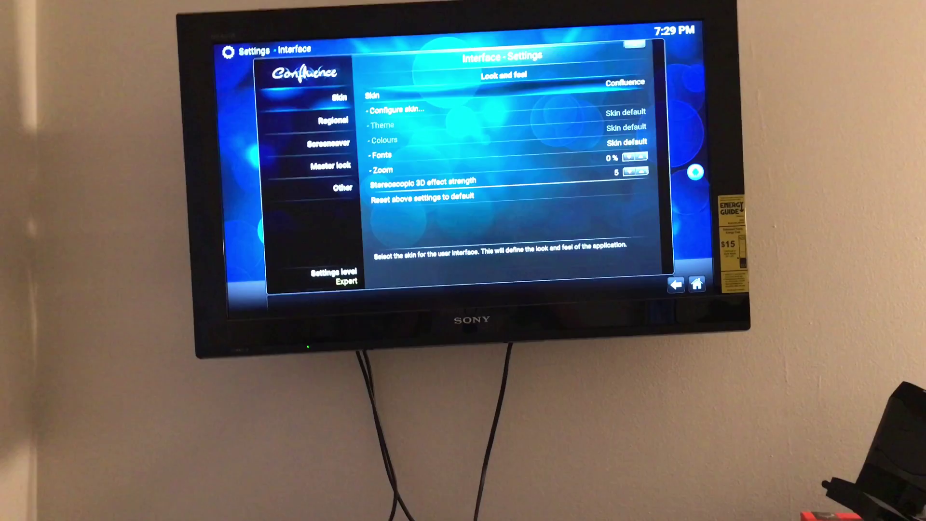
Step: Leave interface settings and begin adding a new source in File manager
key(BackSpace)
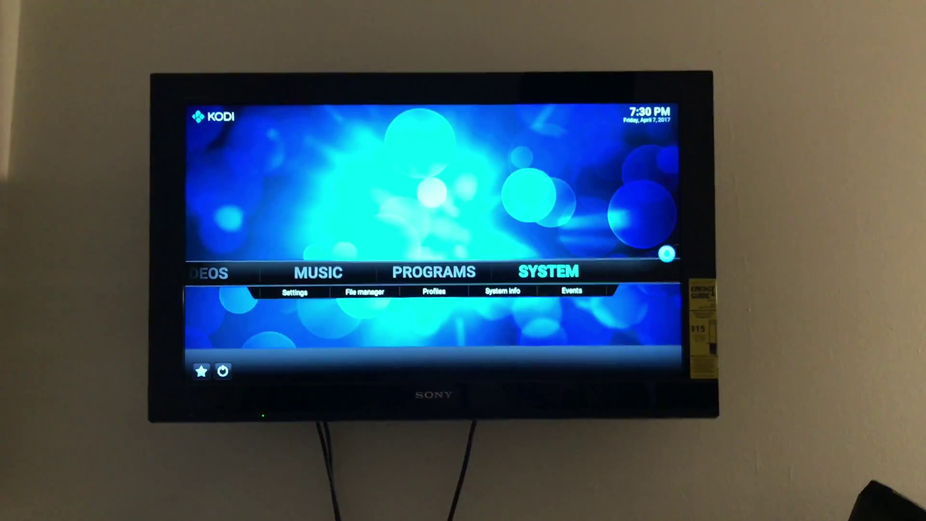
key(Right)
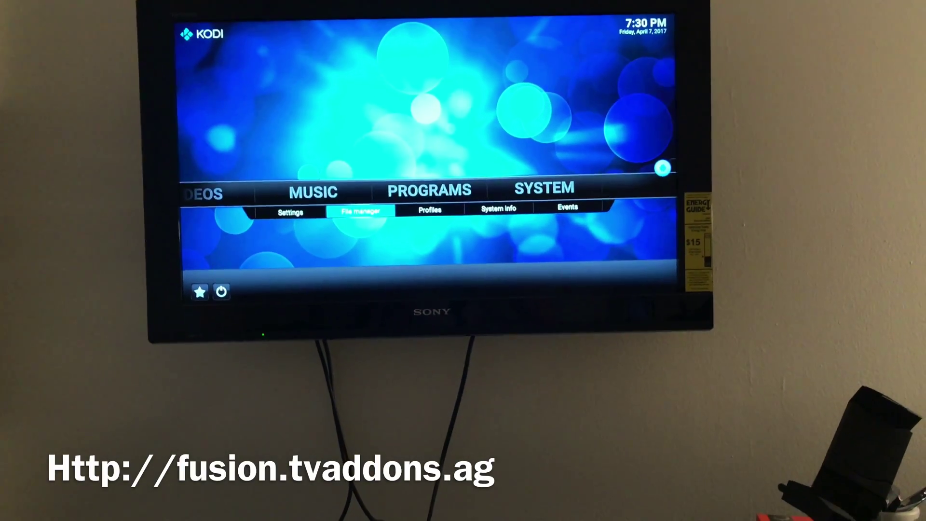
key(Return)
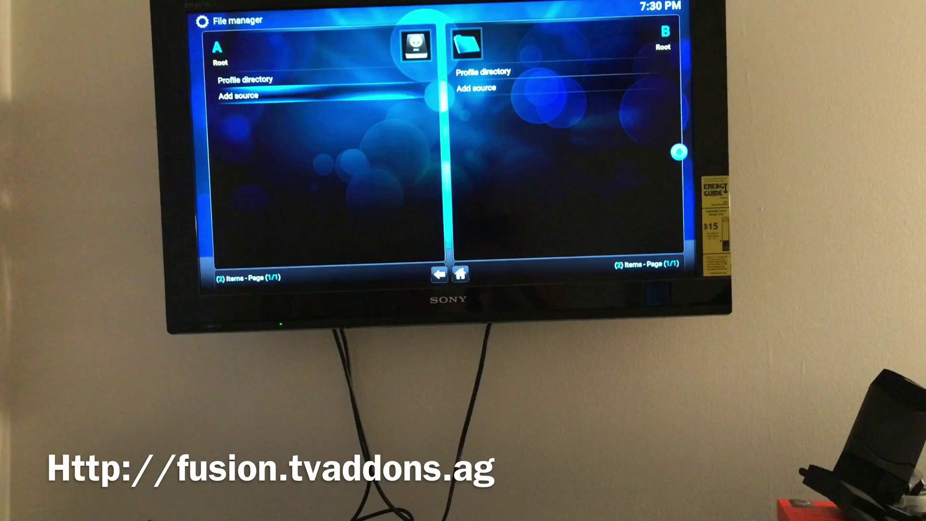
key(Down)
key(Return)
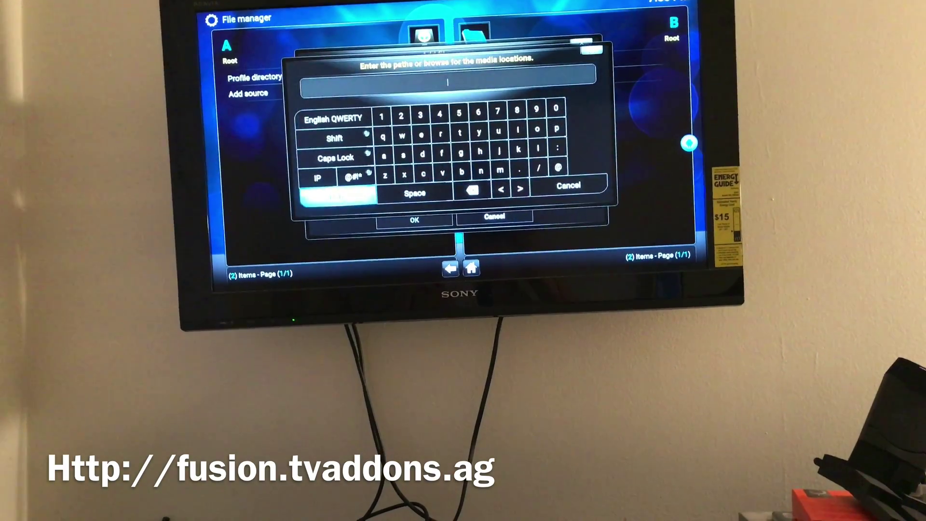
key(Up)
key(Up)
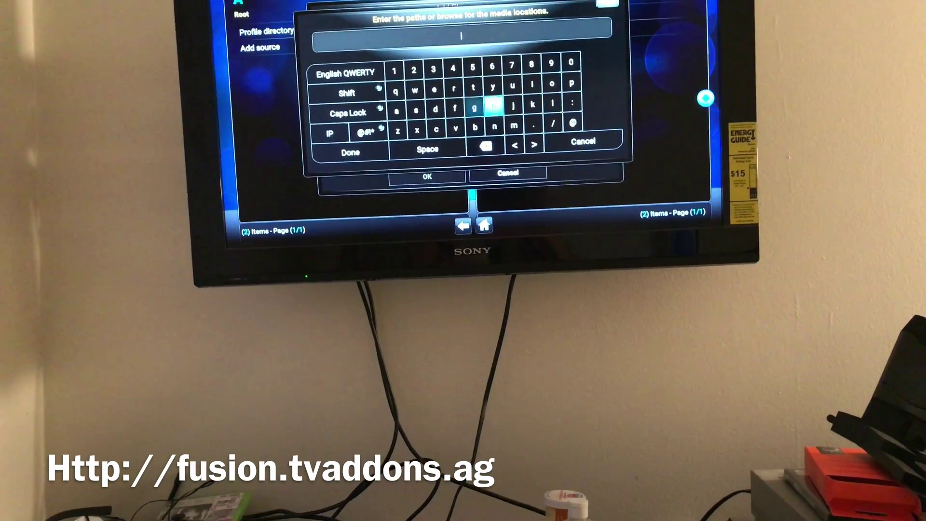
key(Return)
text(htt)
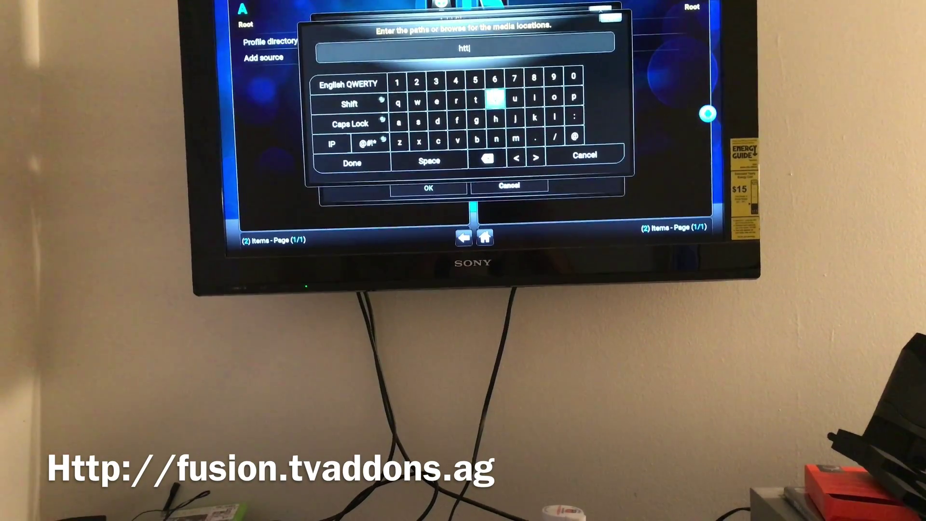
key(Return)
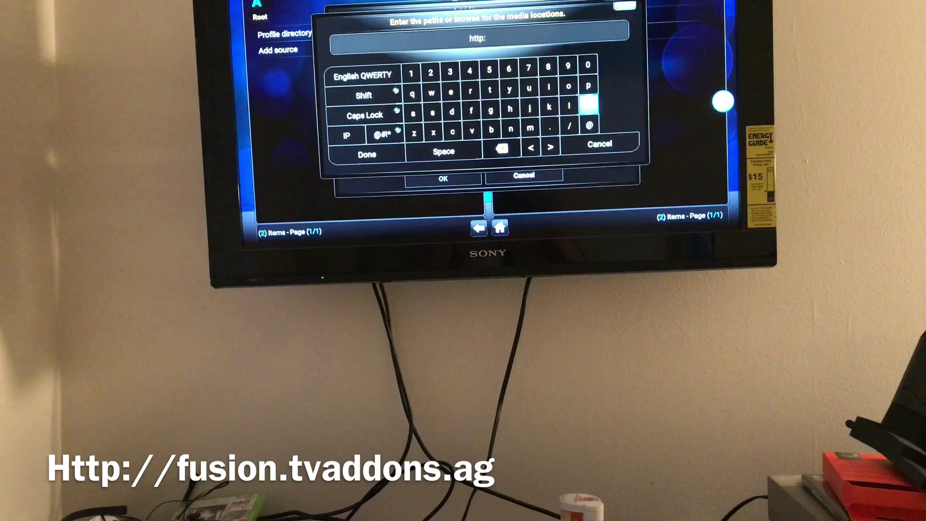
key(Down)
key(Left)
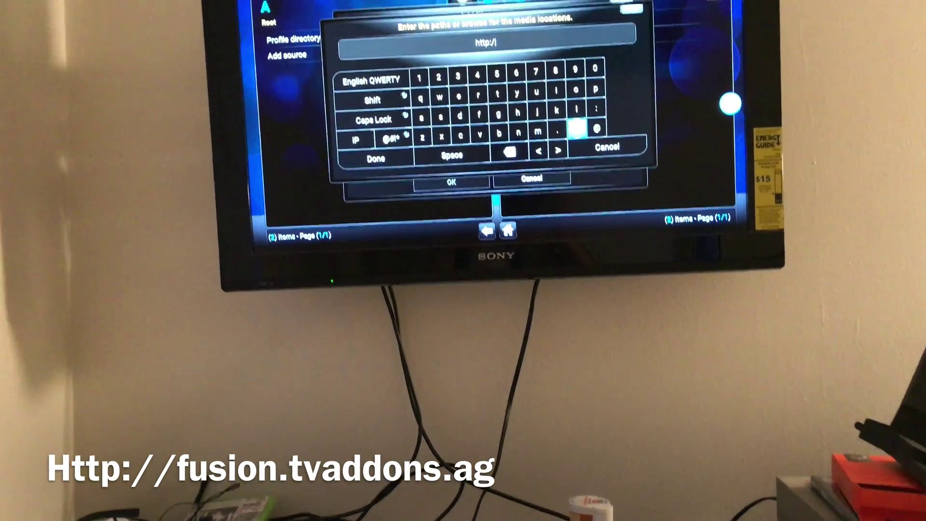
key(Return)
key(Return)
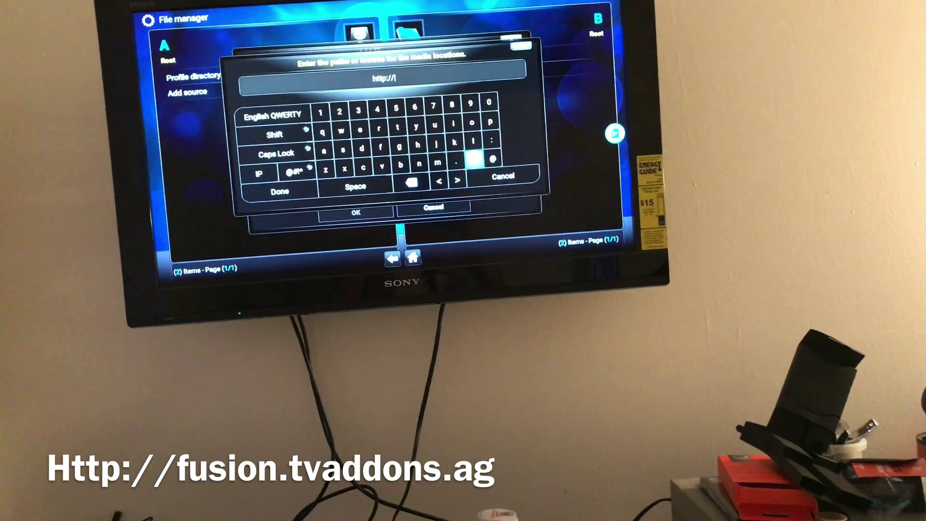
key(Up)
key(Left)
key(Left)
key(Left)
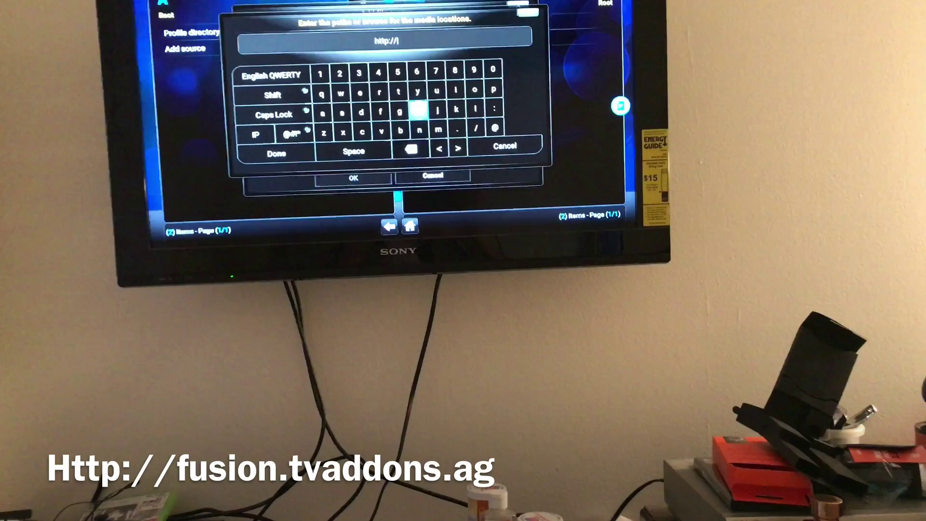
key(Left)
key(Left)
key(Return)
key(Up)
key(Right)
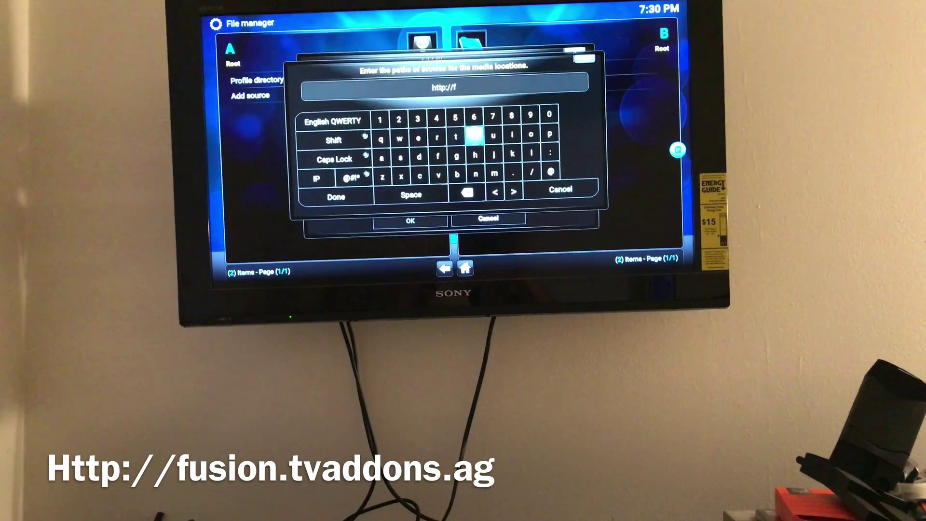
key(Right)
key(Right)
key(Return)
key(Left)
key(Left)
key(Left)
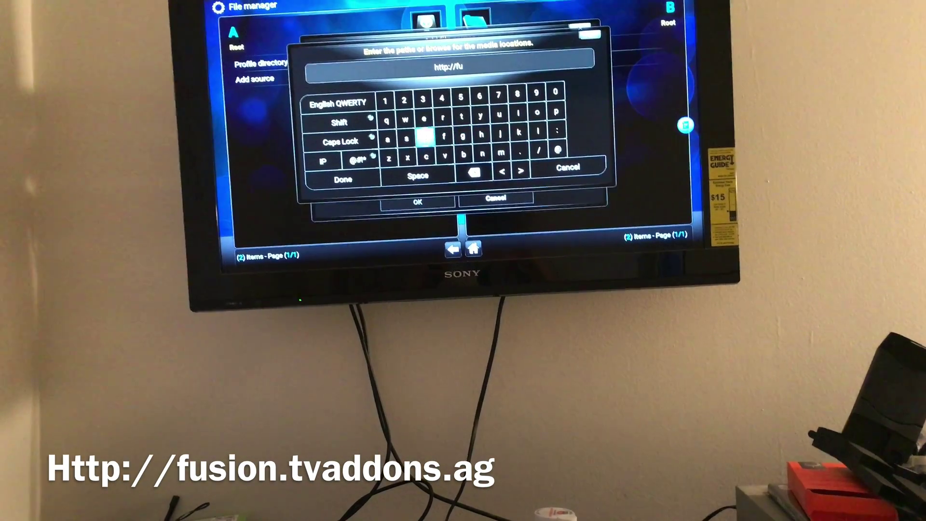
key(Return)
key(Right)
key(Up)
key(Right)
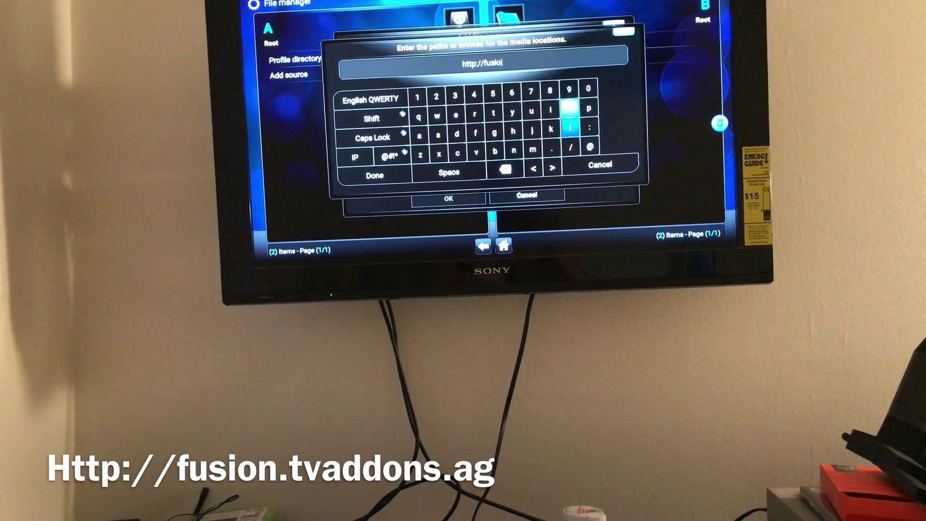
key(Return)
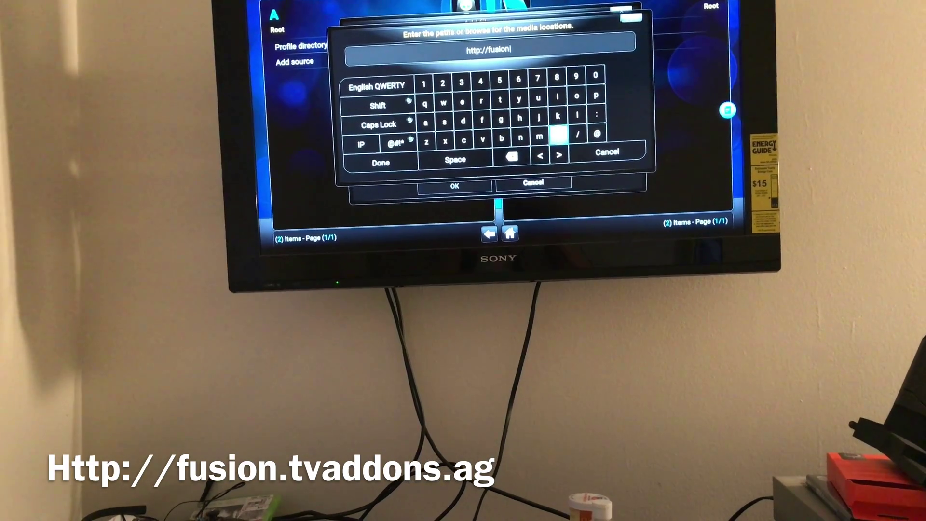
key(Return)
key(Up)
key(Up)
key(Left)
key(Left)
key(Left)
key(Left)
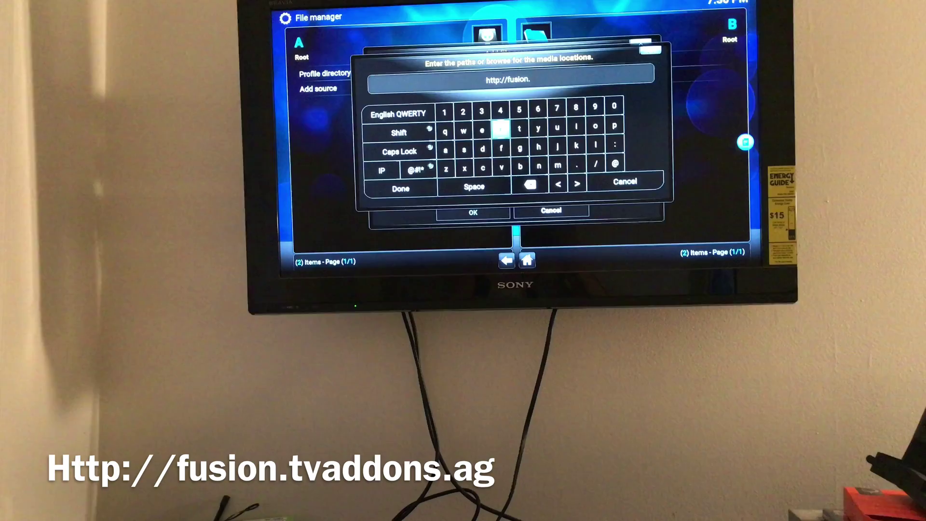
key(Right)
key(Return)
key(Down)
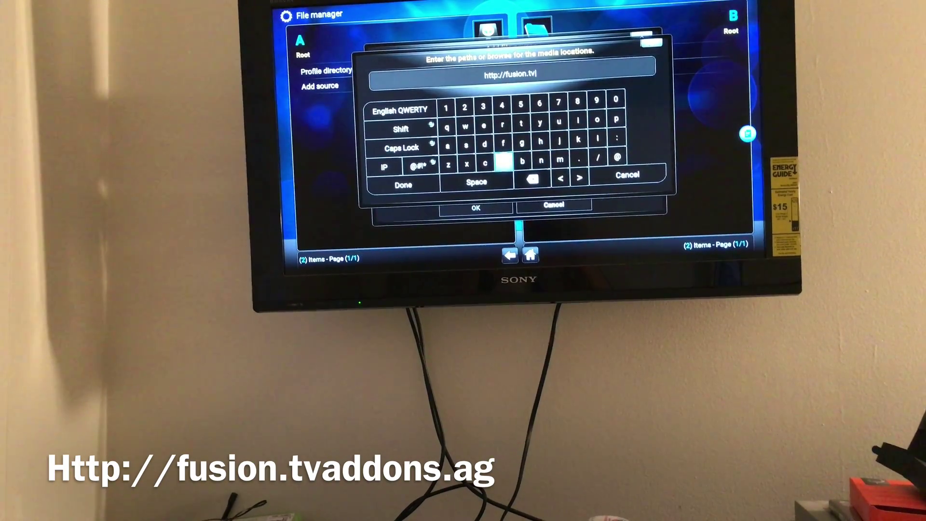
key(Return)
key(Right)
key(Right)
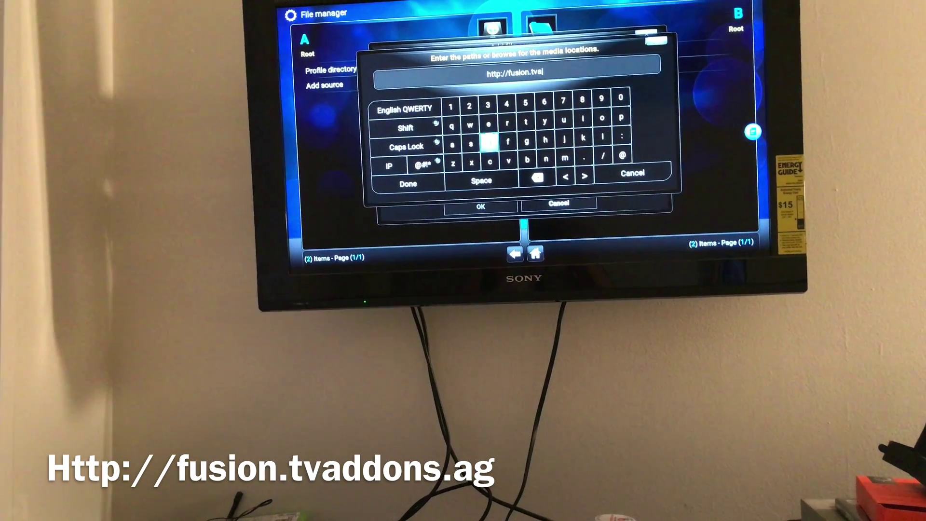
key(Return)
key(Right)
key(Right)
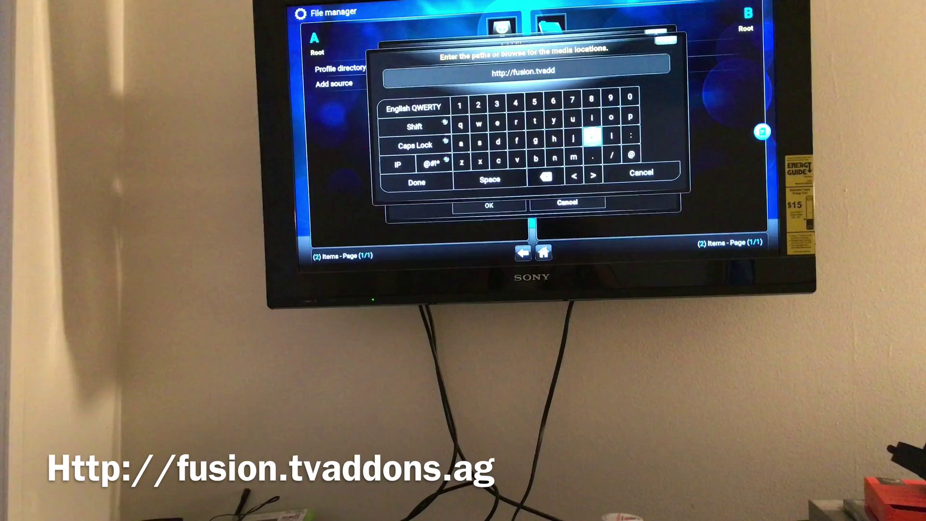
key(Return)
key(Down)
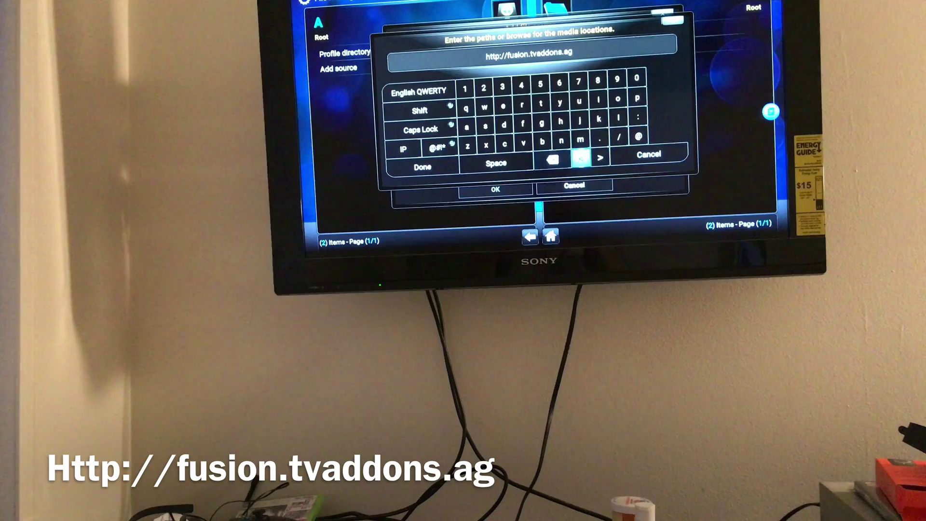
key(Left)
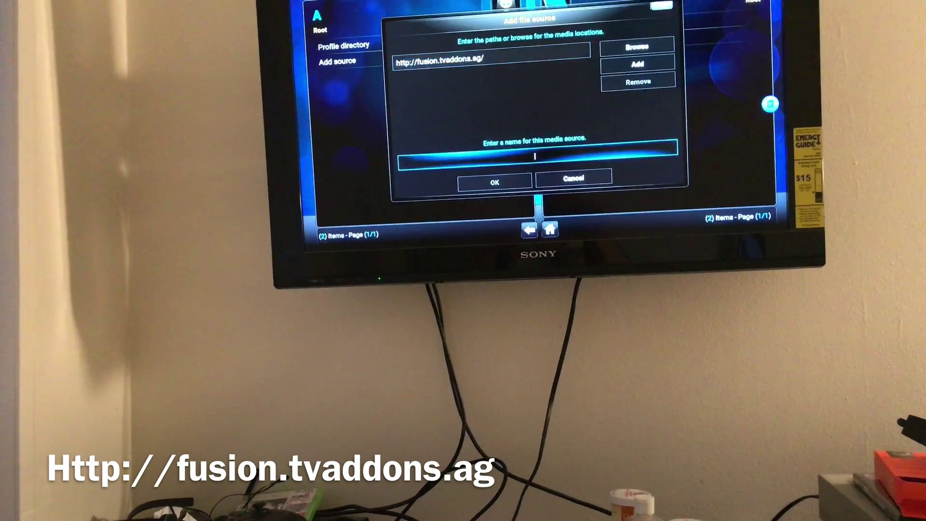
Step: Type 'fusion' as the source name on the on-screen keyboard and save it
key(Up)
key(Up)
key(Right)
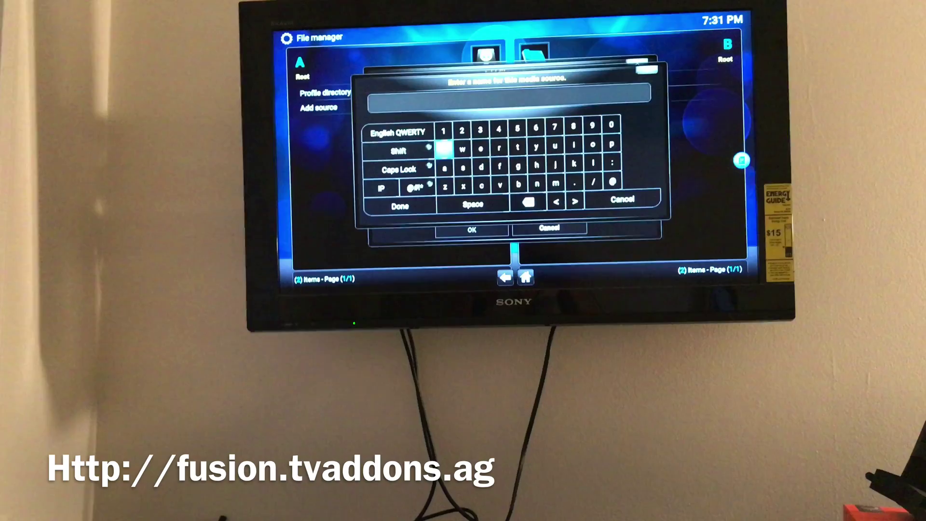
key(Right)
key(Right)
key(Right)
key(Return)
key(Up)
key(Right)
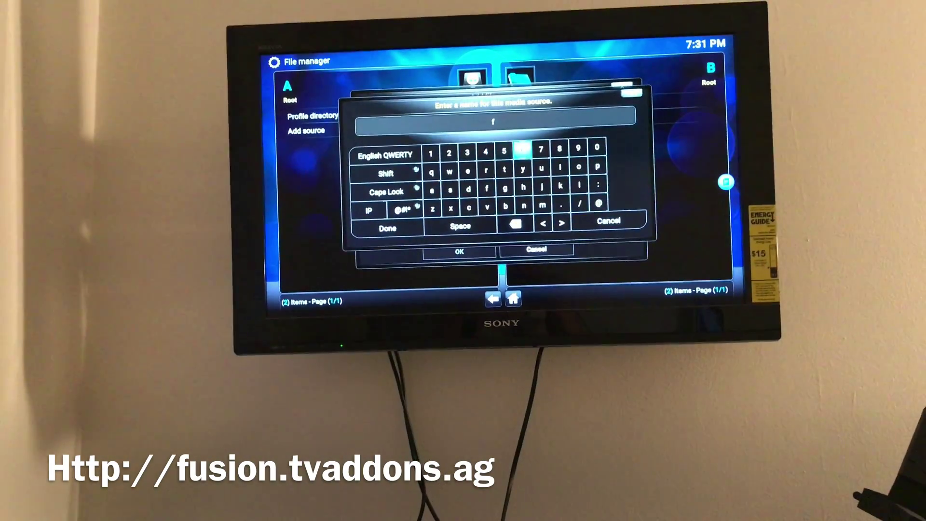
key(Right)
key(Right)
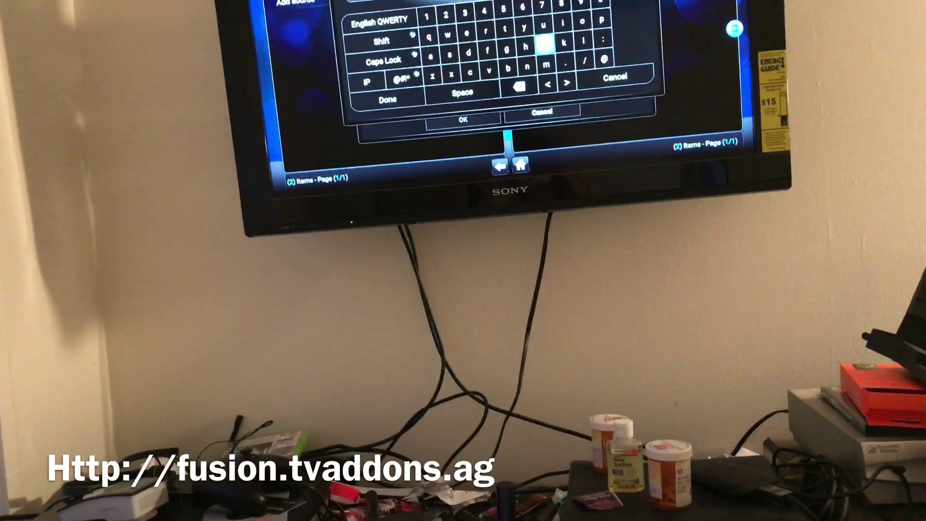
key(Return)
key(Down)
key(Left)
key(Left)
key(Left)
key(Left)
key(Left)
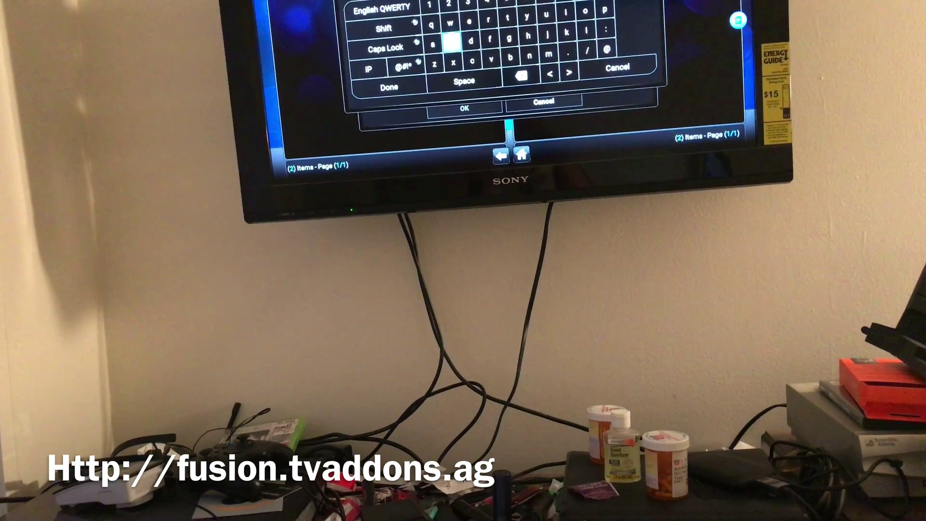
key(Return)
key(Up)
key(Right)
key(Right)
key(Right)
key(Right)
key(Right)
key(Return)
key(Right)
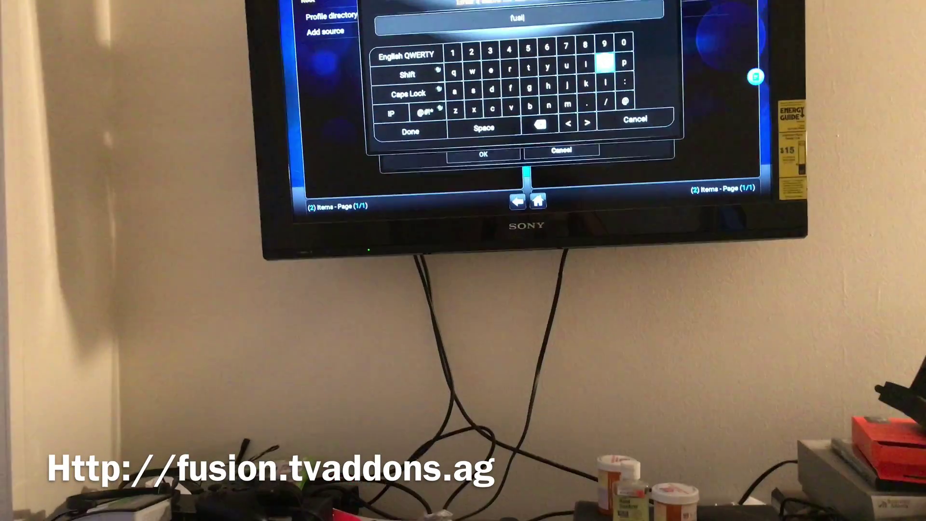
key(Return)
key(Down)
key(Down)
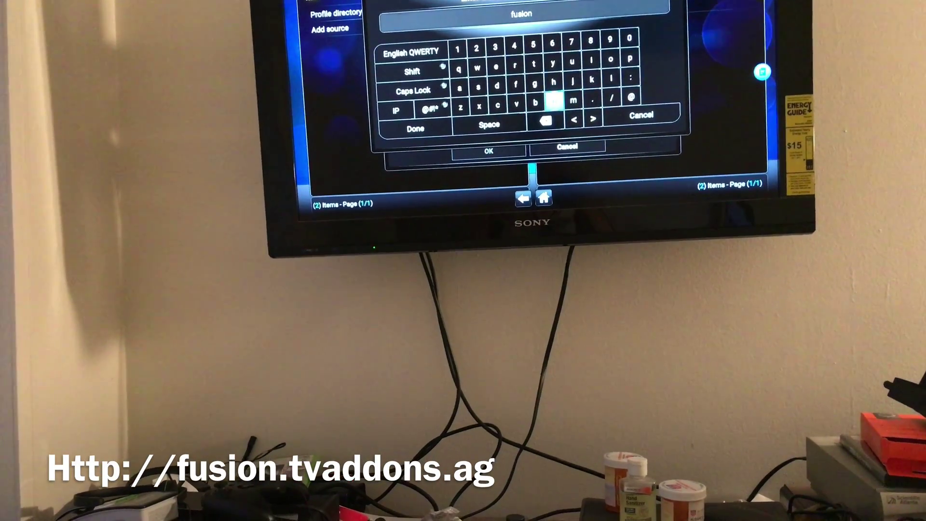
key(Down)
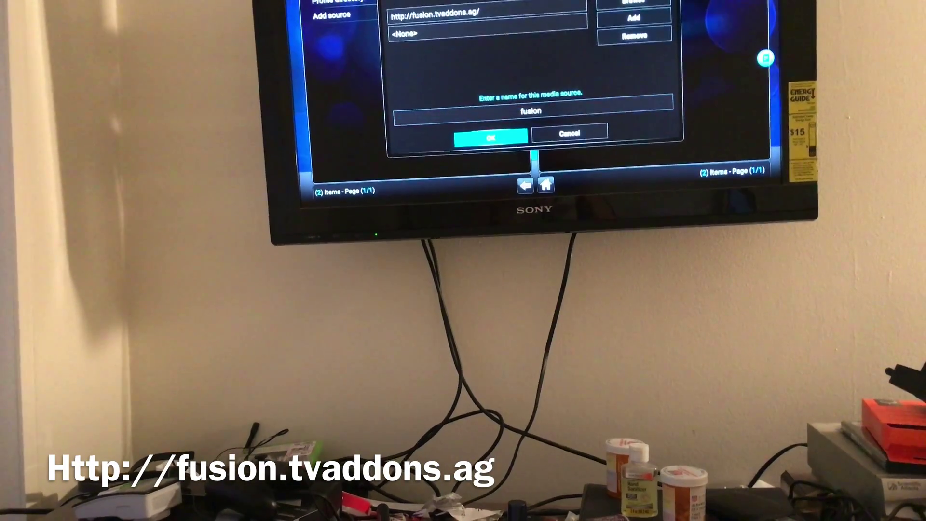
key(Return)
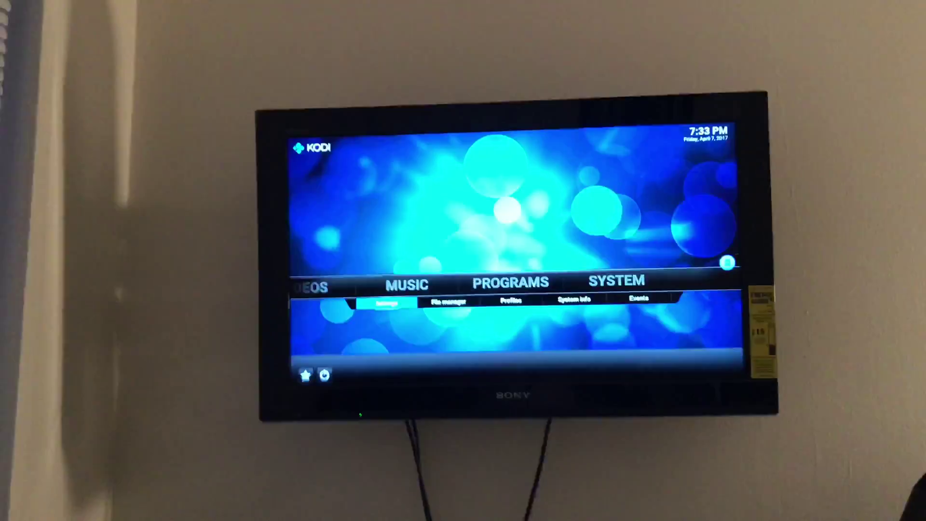
Step: Pick plugin.program.indigo-1.0.4.zip from fusion > begin-here via Install from zip file
key(Return)
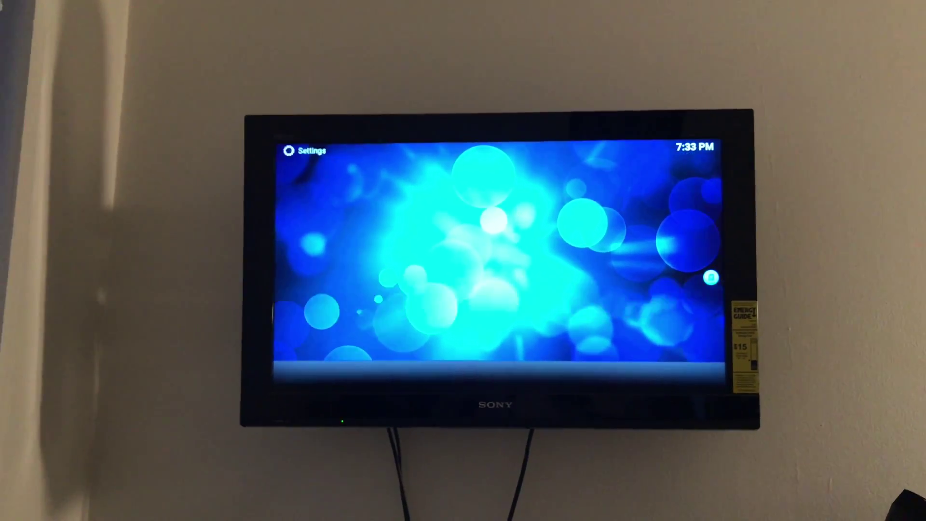
key(Return)
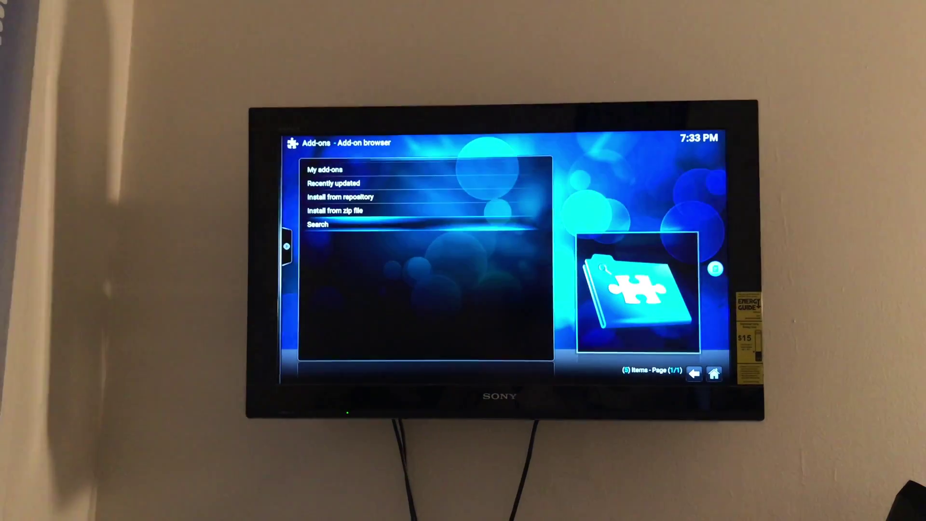
key(Up)
key(Return)
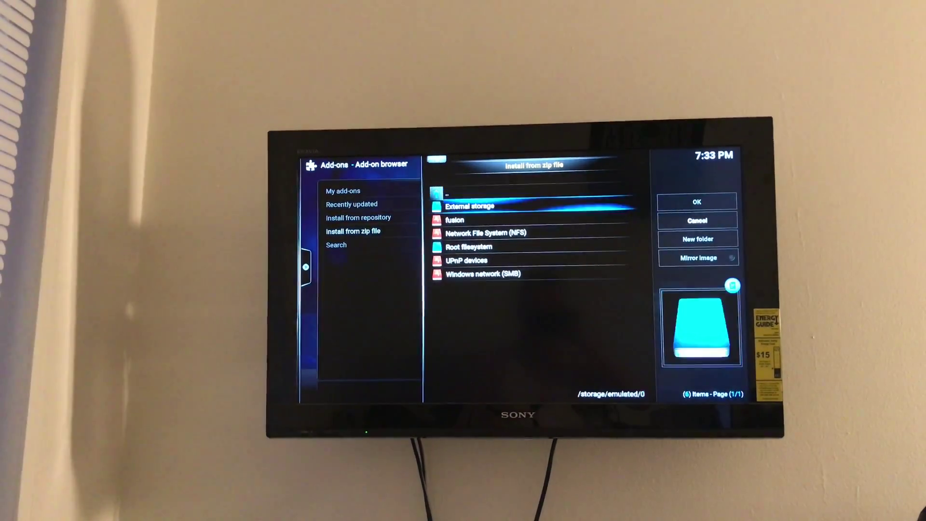
key(Down)
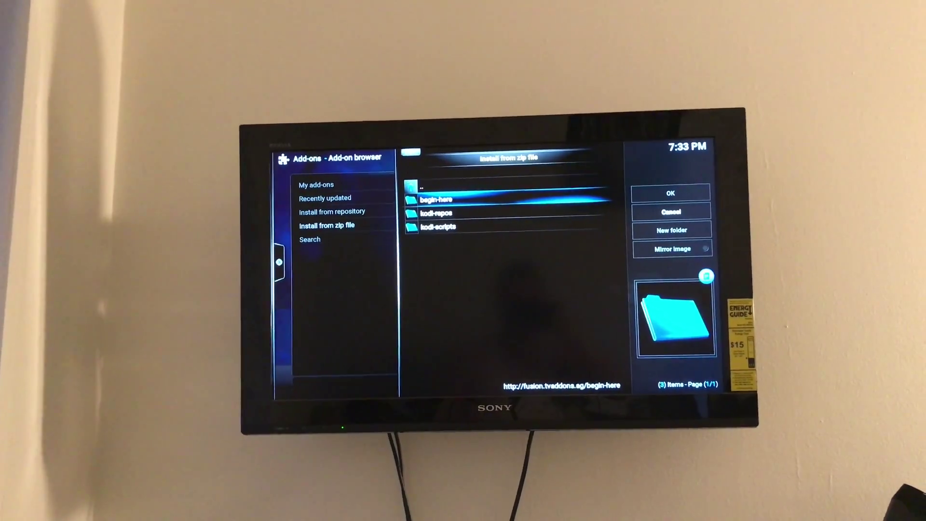
key(Return)
key(Down)
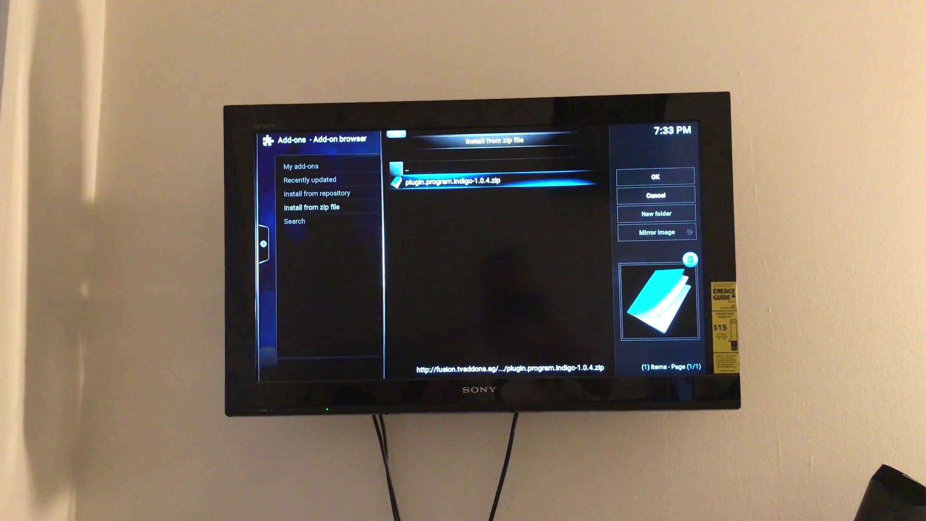
key(Return)
Step: Return to the home menu and dismiss Indigo's upgrade notice
key(Escape)
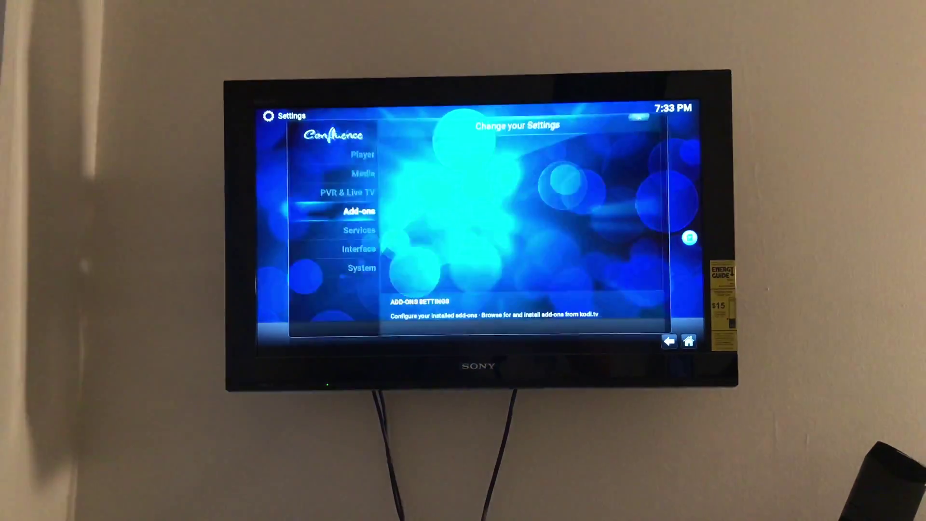
key(Escape)
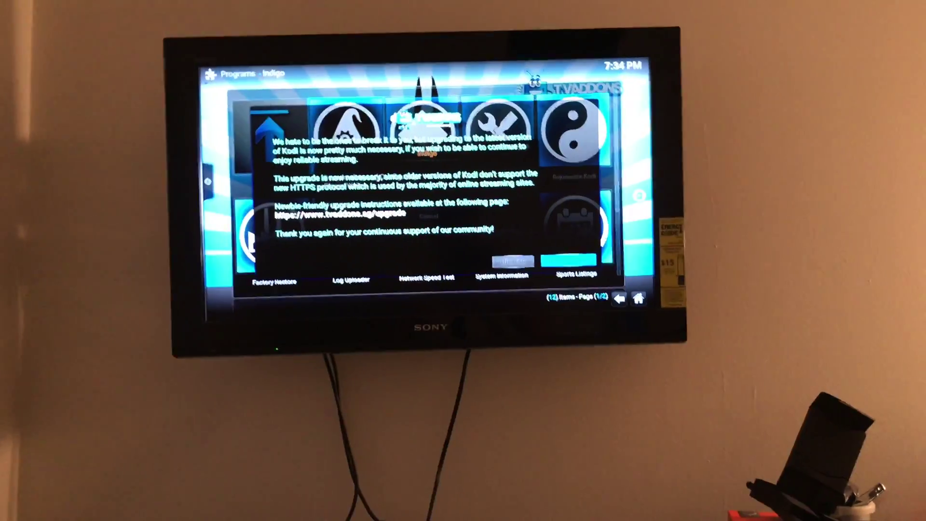
key(Left)
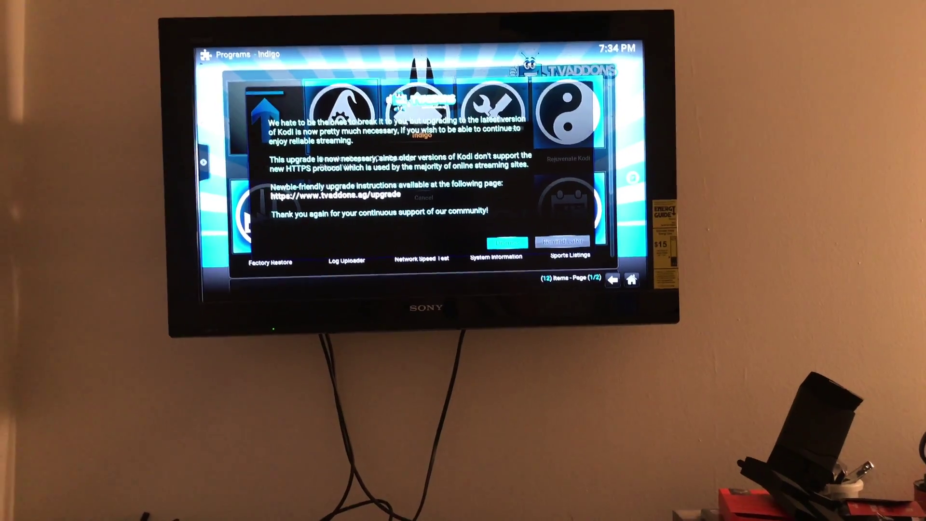
key(Return)
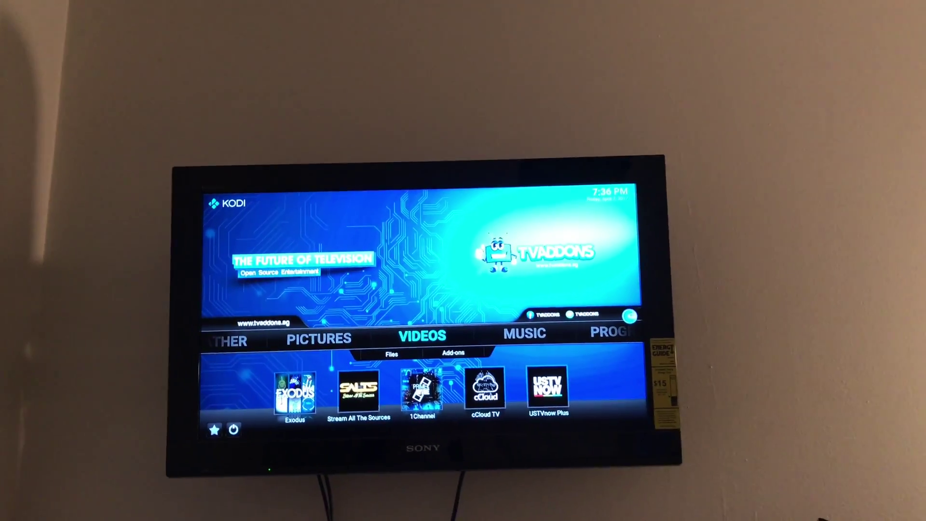
Step: Move into the Videos section's options, then leave Kodi for the Fire TV home
key(Down)
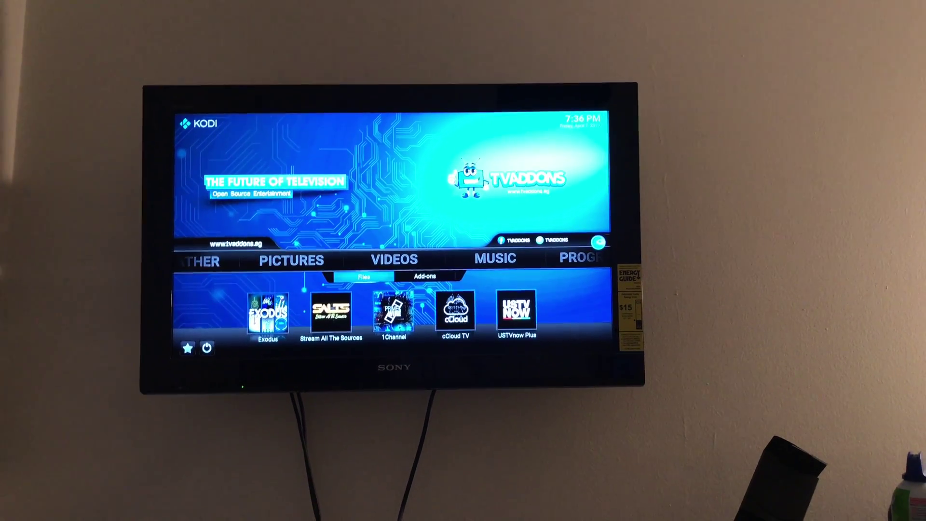
key(Home)
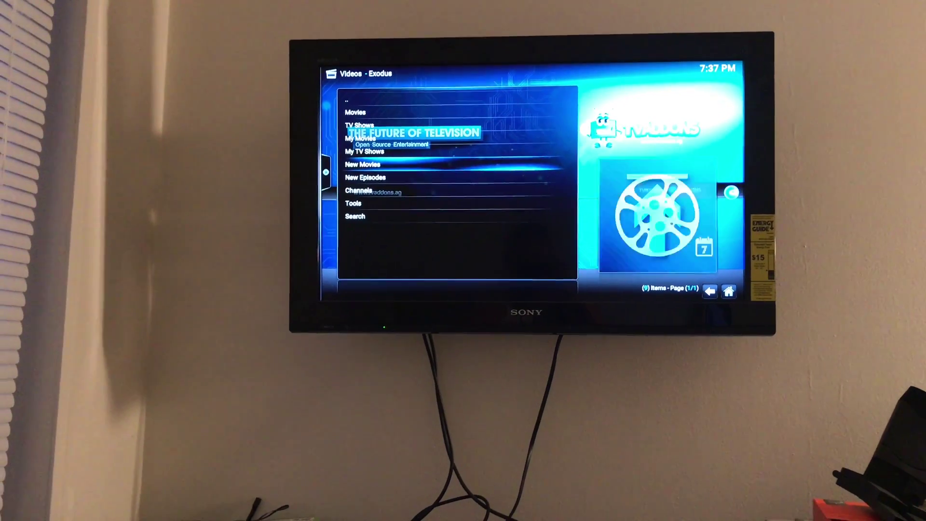
Step: From Exodus New Movies, pick Get Out and play source 01 | 123MOVIESHD | GVIDEO
key(Return)
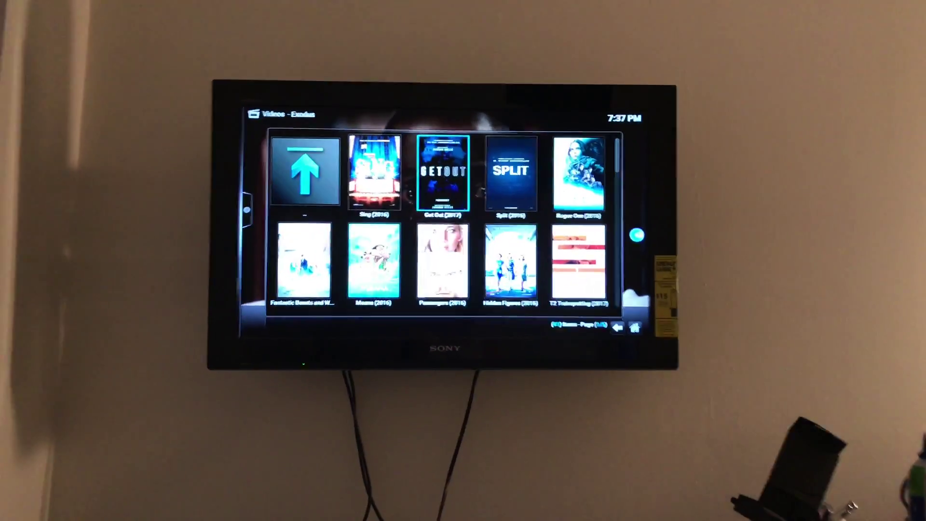
key(Return)
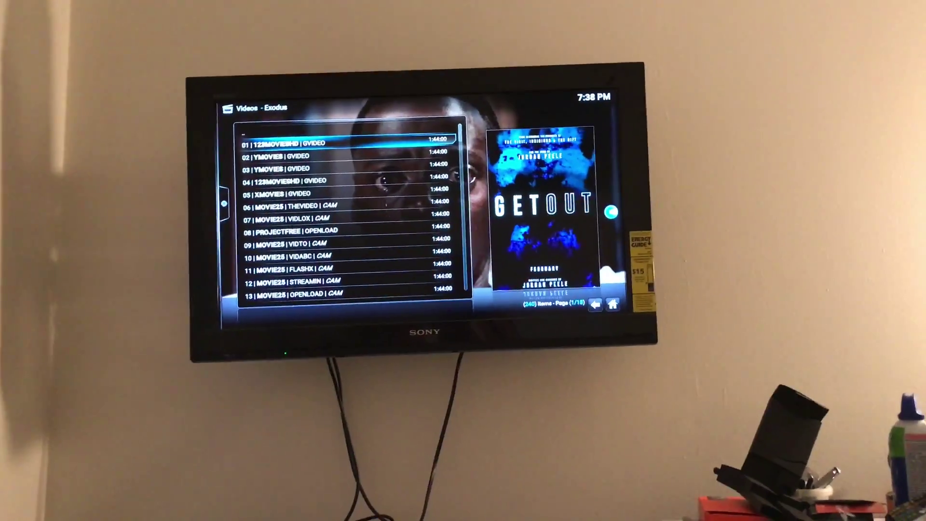
key(Return)
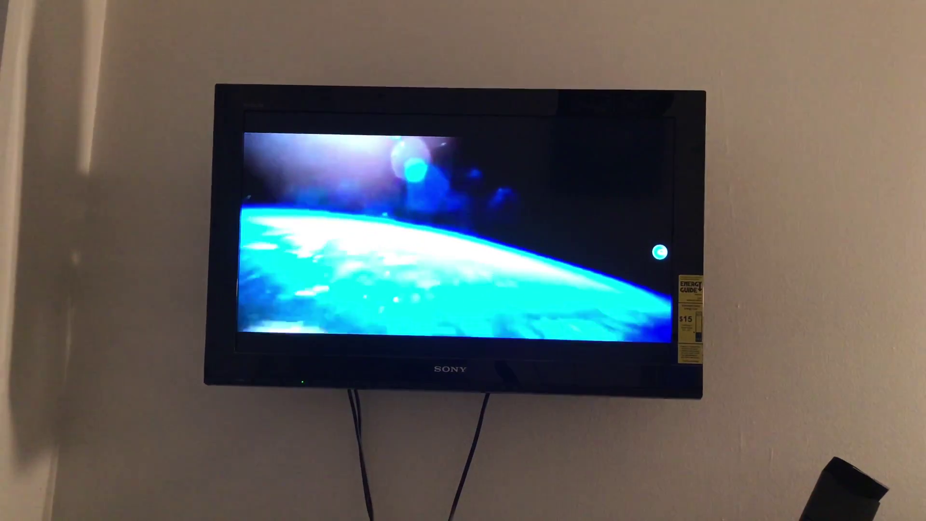
Step: Open Audio and subtitle settings from the Get Out player OSD and highlight volume amplification
key(space)
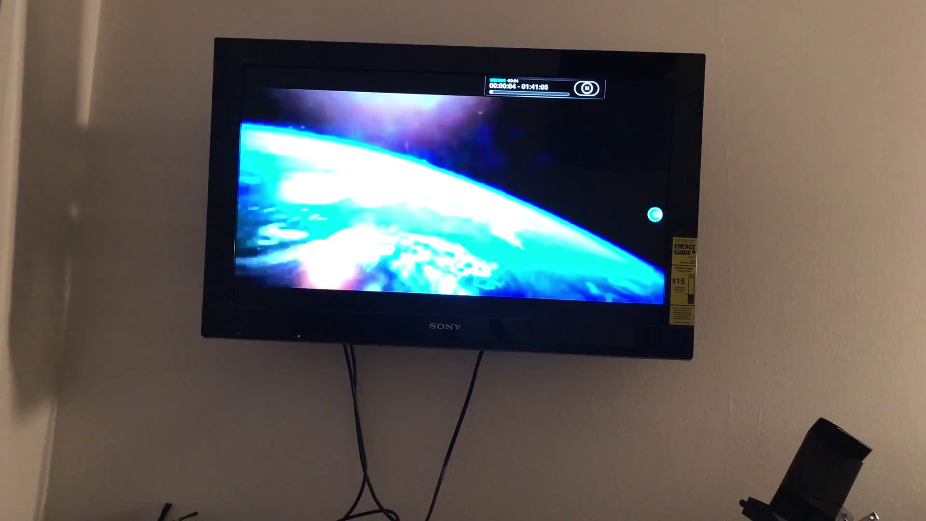
key(Return)
key(Right)
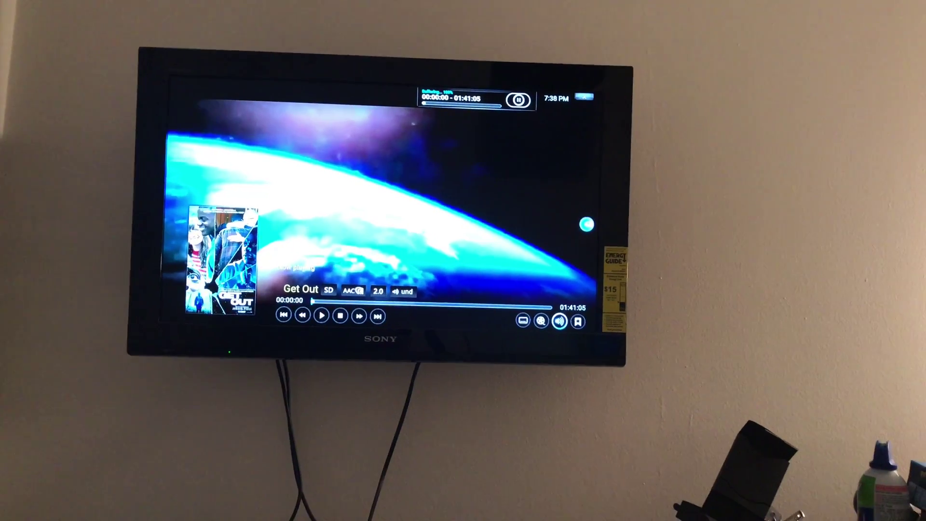
key(Return)
key(Down)
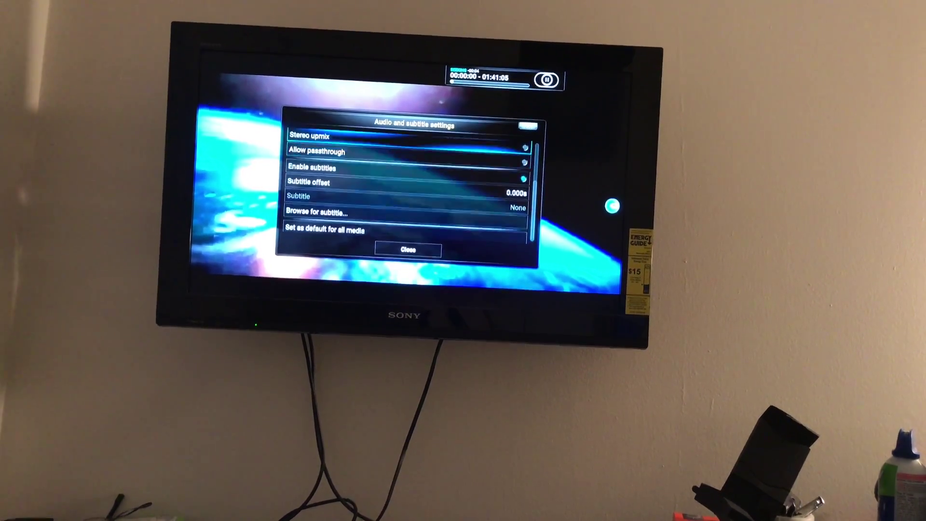
Step: Save the 20.0 dB volume amplification as default for all media, then close the dialog
key(Up)
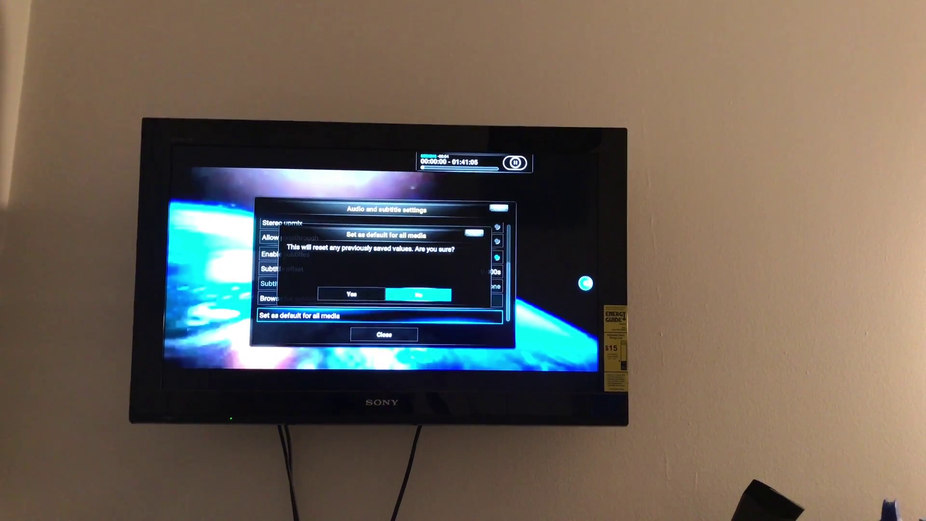
key(Left)
key(Return)
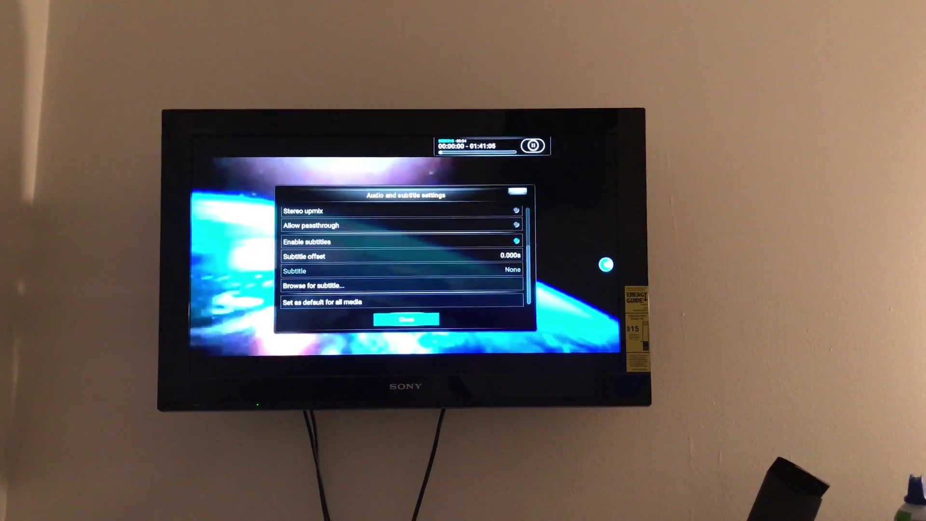
key(Escape)
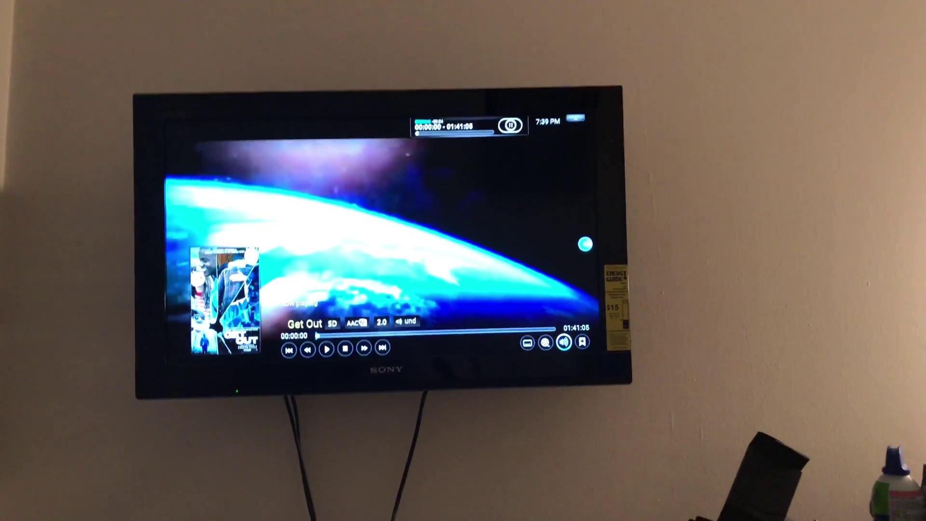